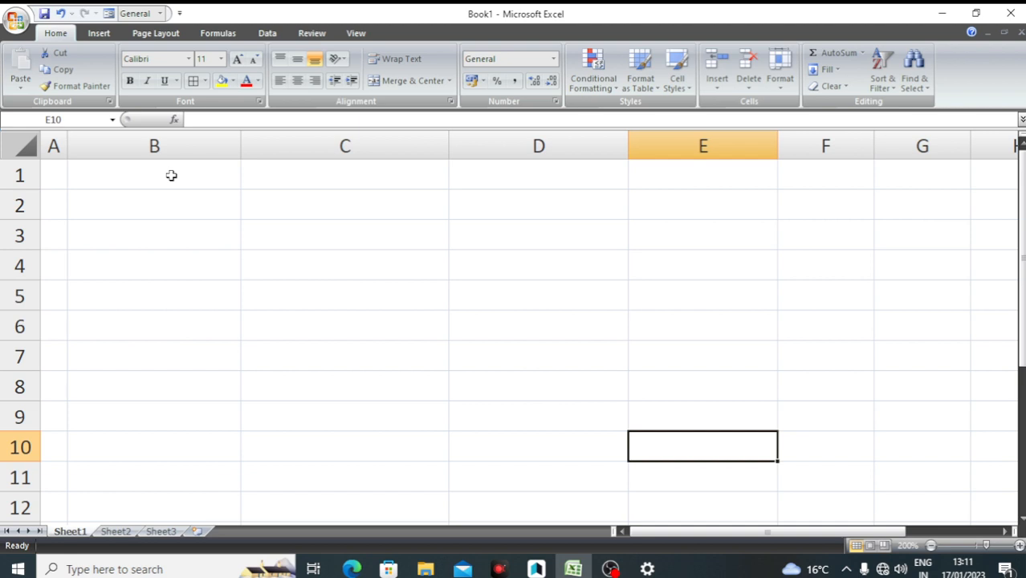
# Type the headers NAME, AADHAR NO, MOBILE NO, AMOUNT and A/C NO across B1:F1
pyautogui.click(171, 175)
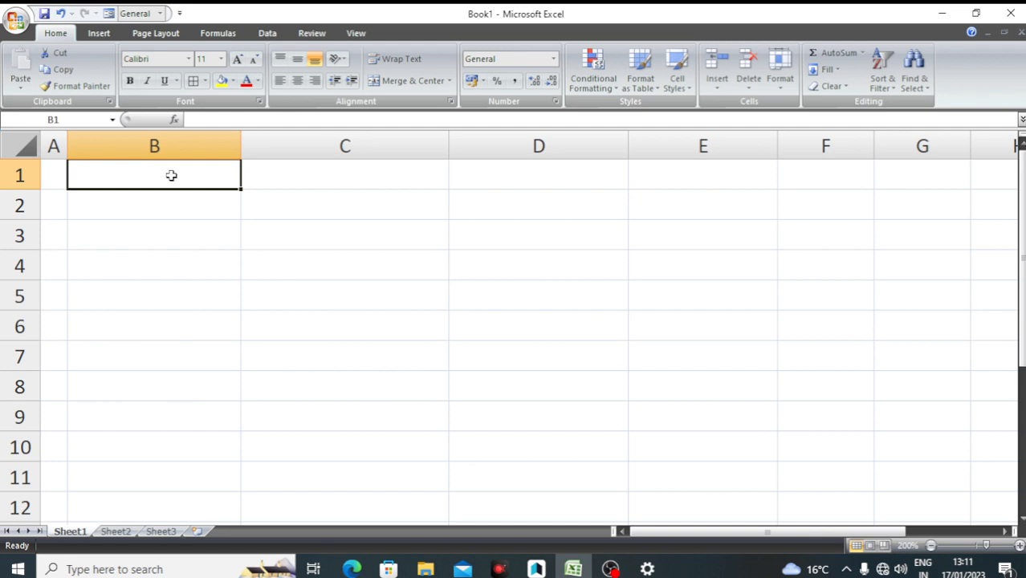
pyautogui.write('NAME')
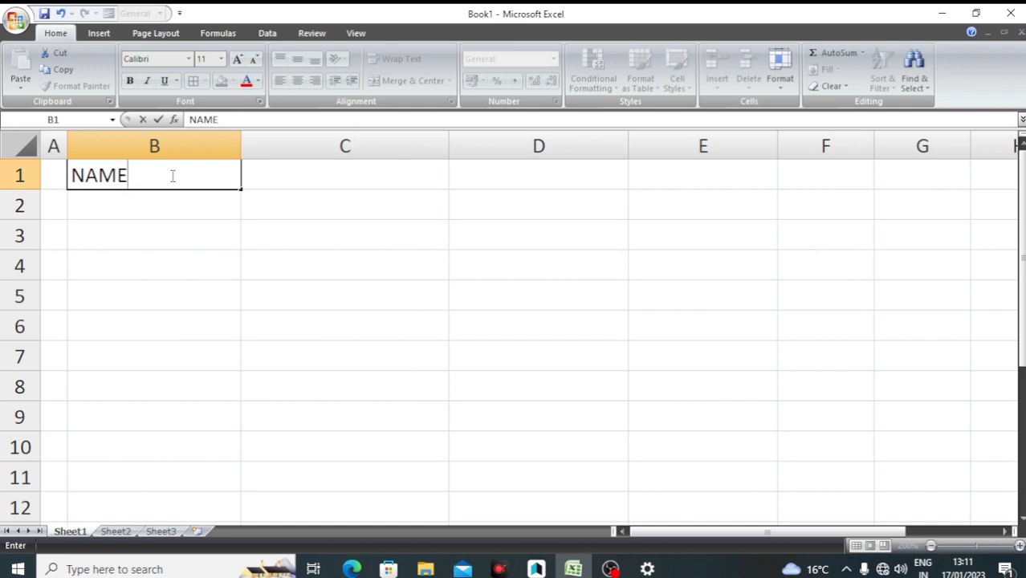
pyautogui.press('Tab')
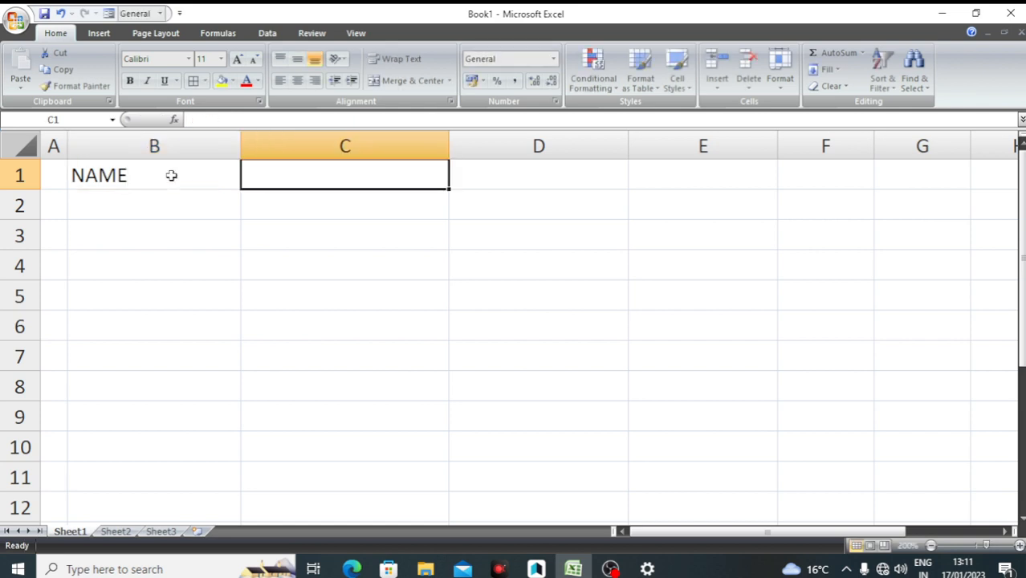
pyautogui.write('AADHAR')
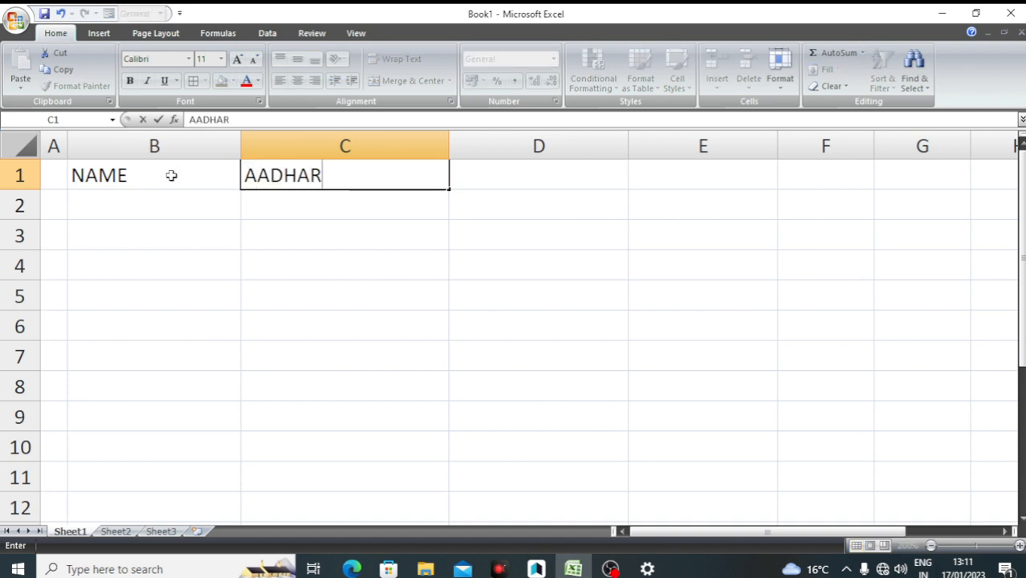
pyautogui.write(' NO')
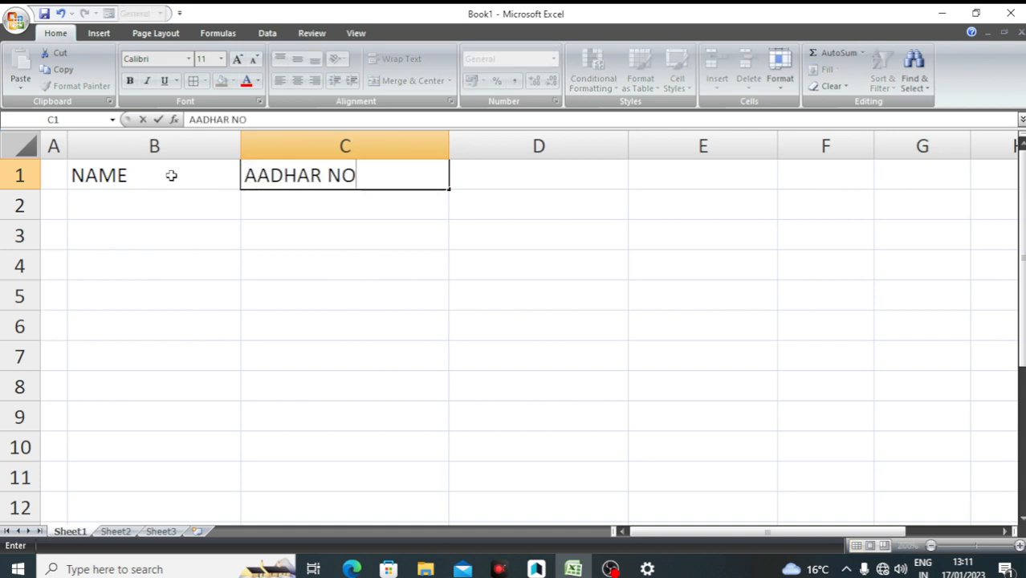
pyautogui.press('Tab')
pyautogui.write('M')
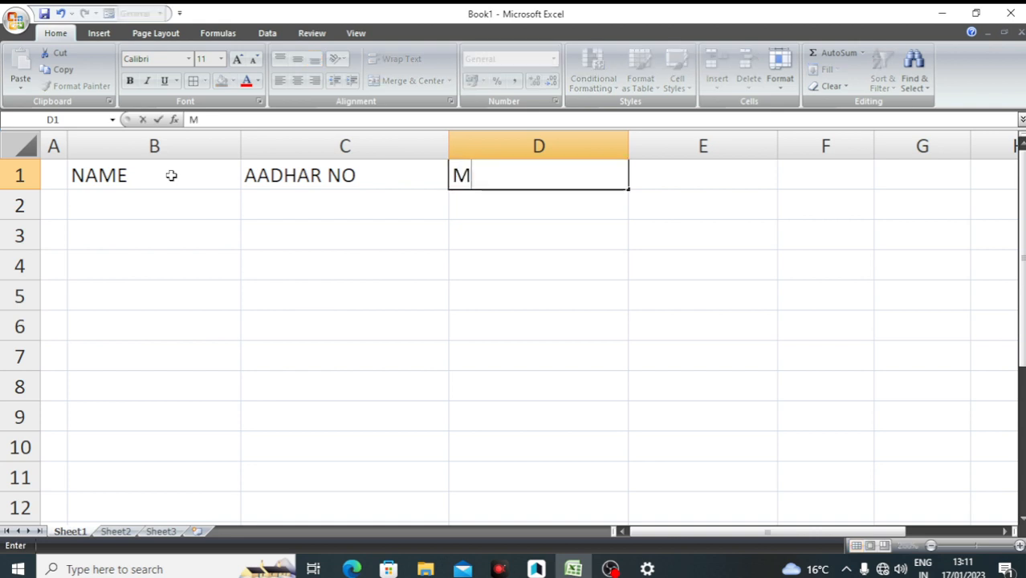
pyautogui.write('OBILE')
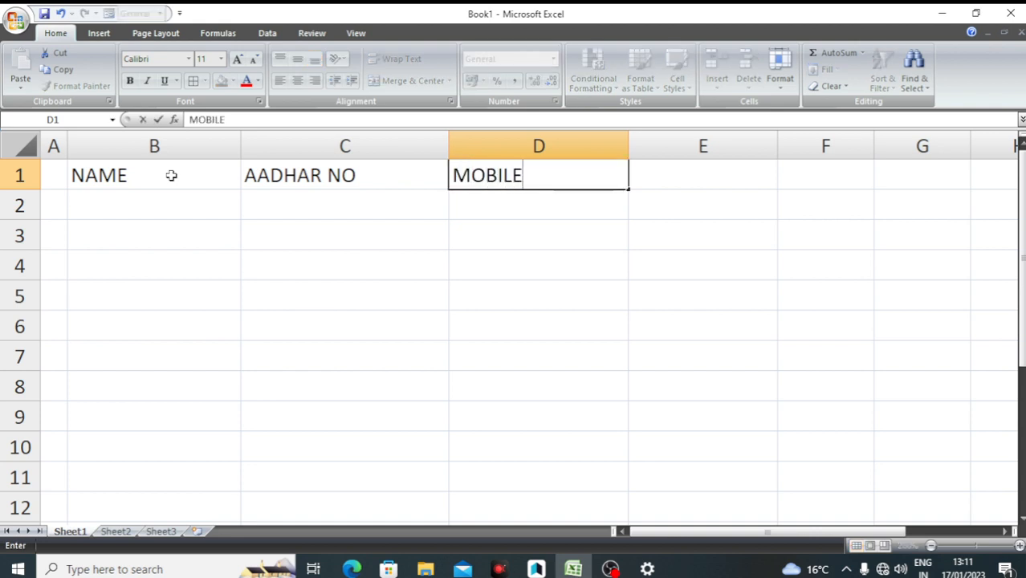
pyautogui.write(' NO')
pyautogui.press('Tab')
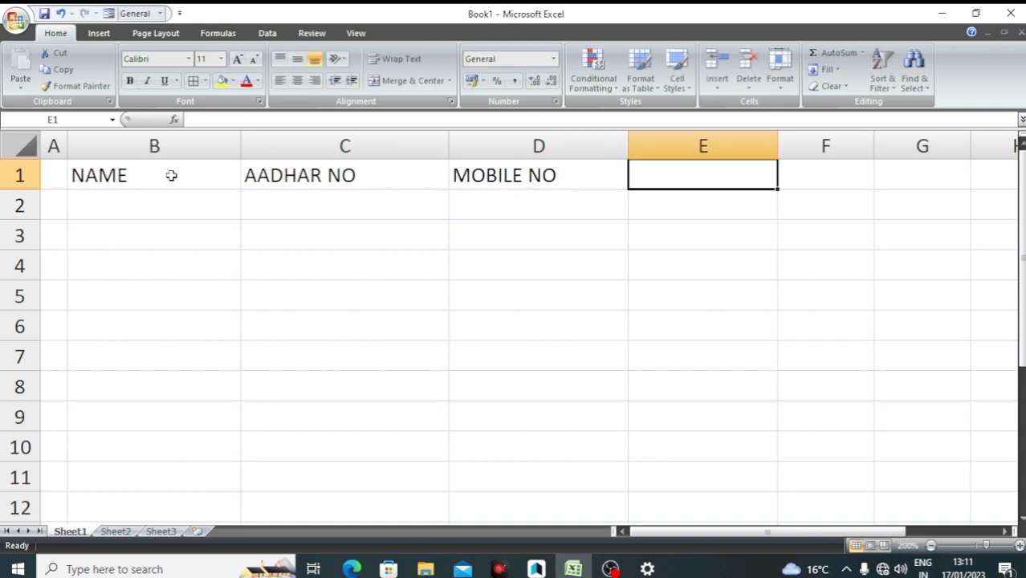
pyautogui.write('AM')
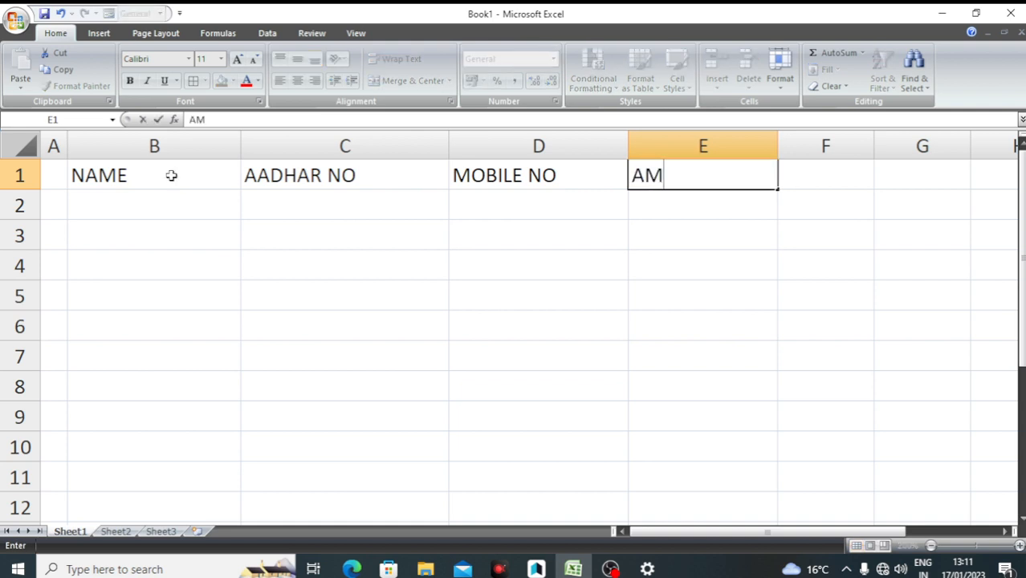
pyautogui.write('OUNT')
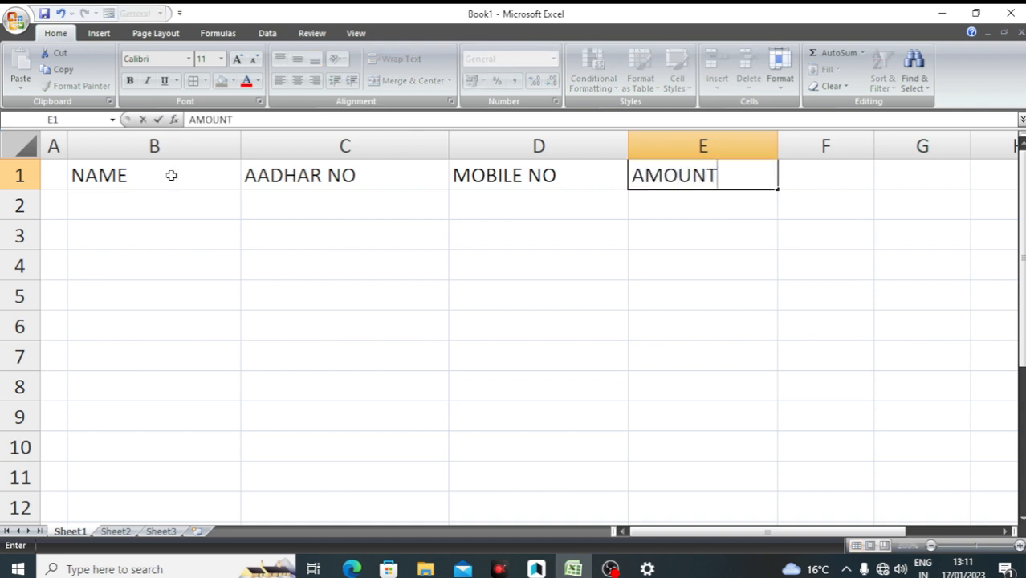
pyautogui.press('Tab')
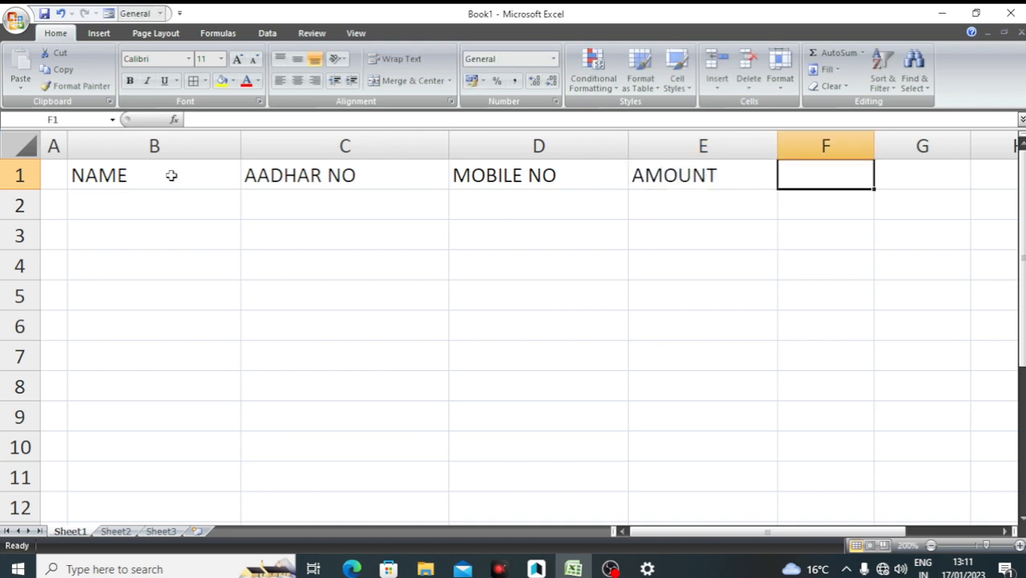
pyautogui.write('A')
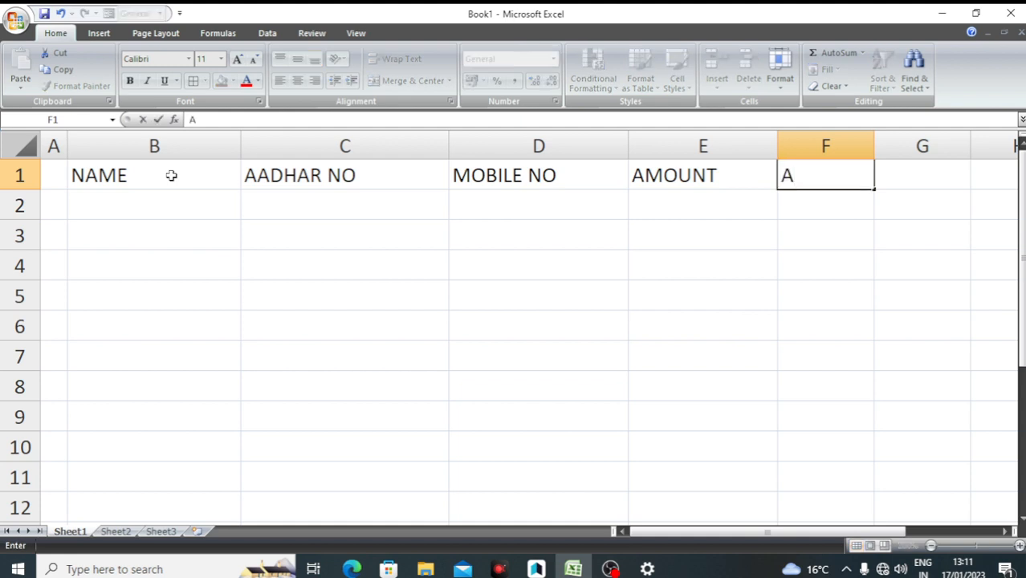
pyautogui.write('/C NO')
pyautogui.click(257, 289)
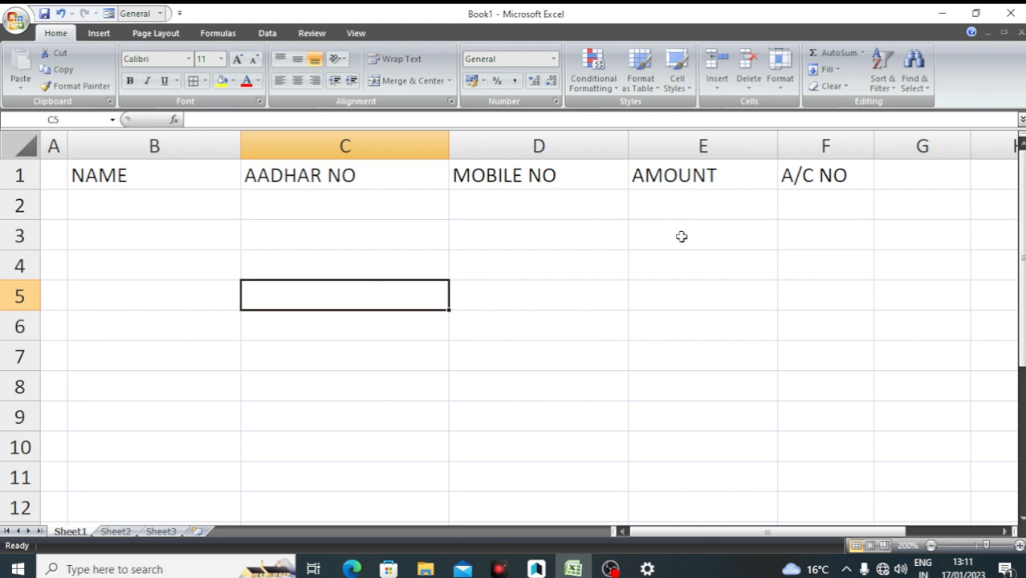
# Add the QUANTITY header in G1 and widen column G to fit it
pyautogui.click(881, 171)
pyautogui.write('Q')
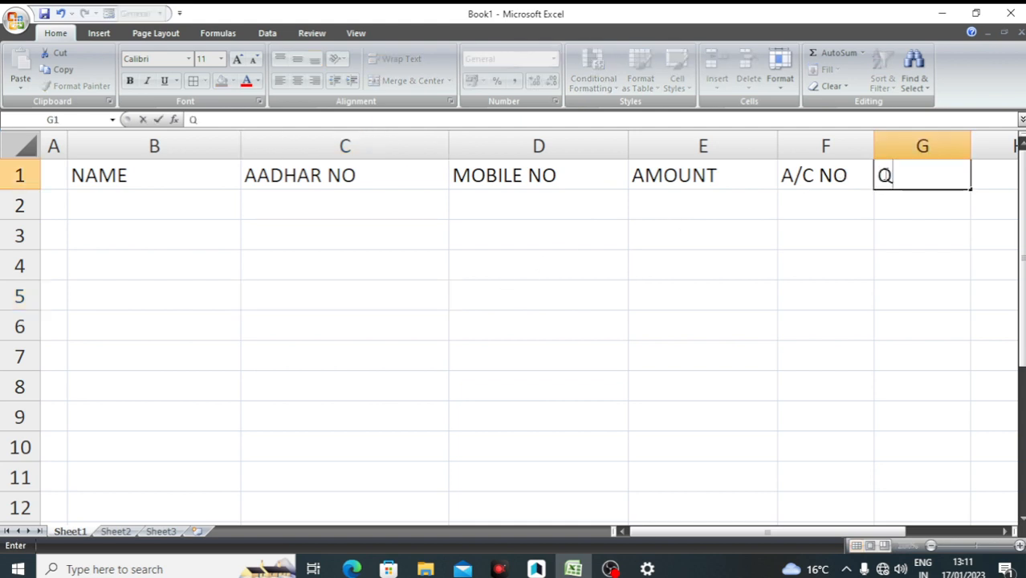
pyautogui.write('UA')
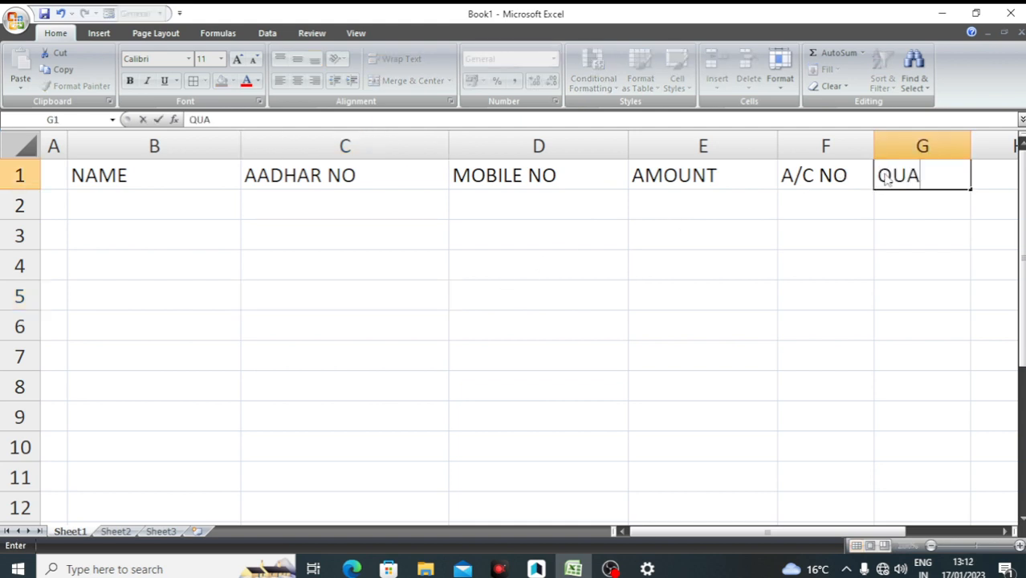
pyautogui.write('NTITY')
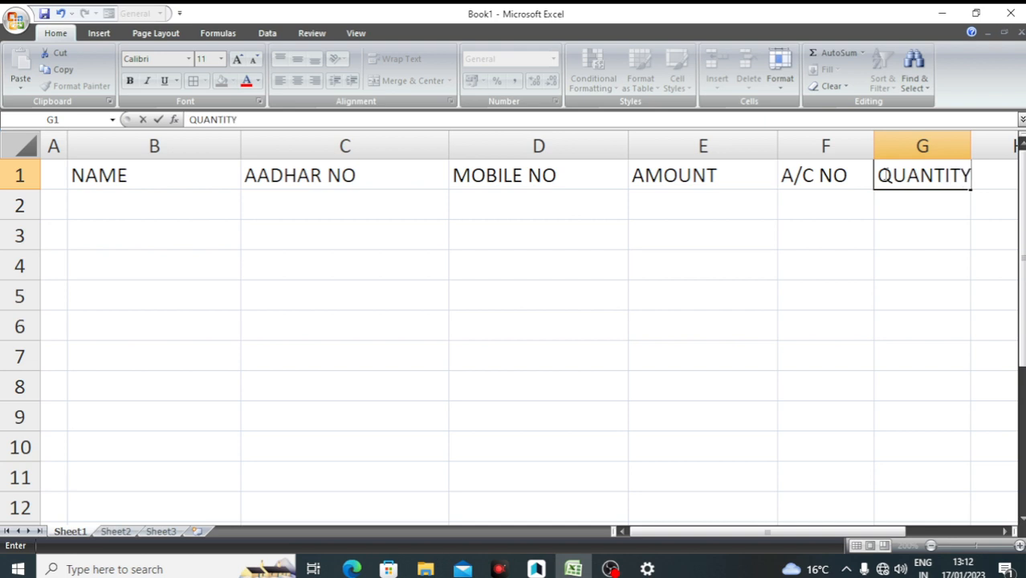
pyautogui.click(820, 334)
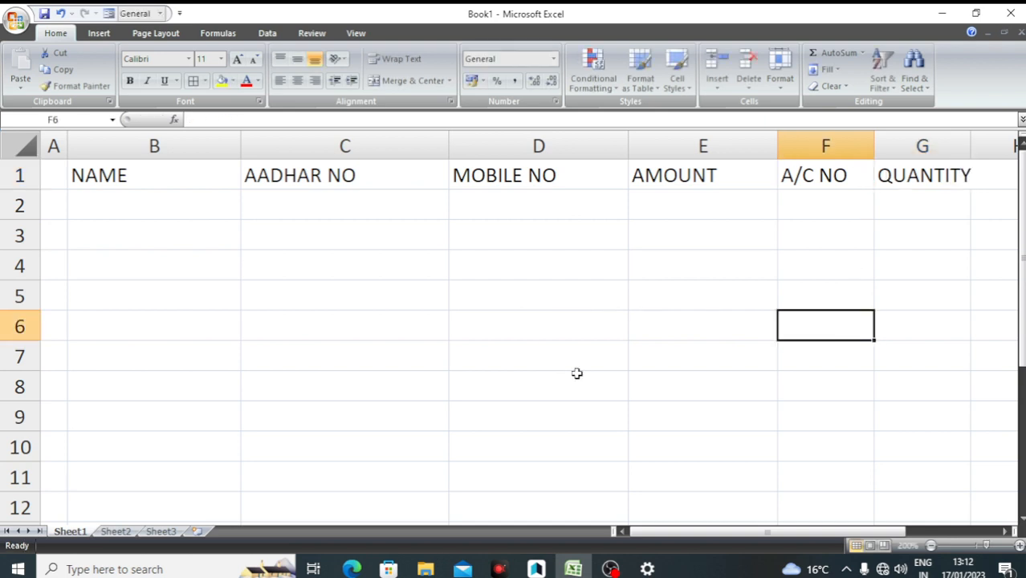
pyautogui.moveTo(970, 145); pyautogui.dragTo(981, 143)
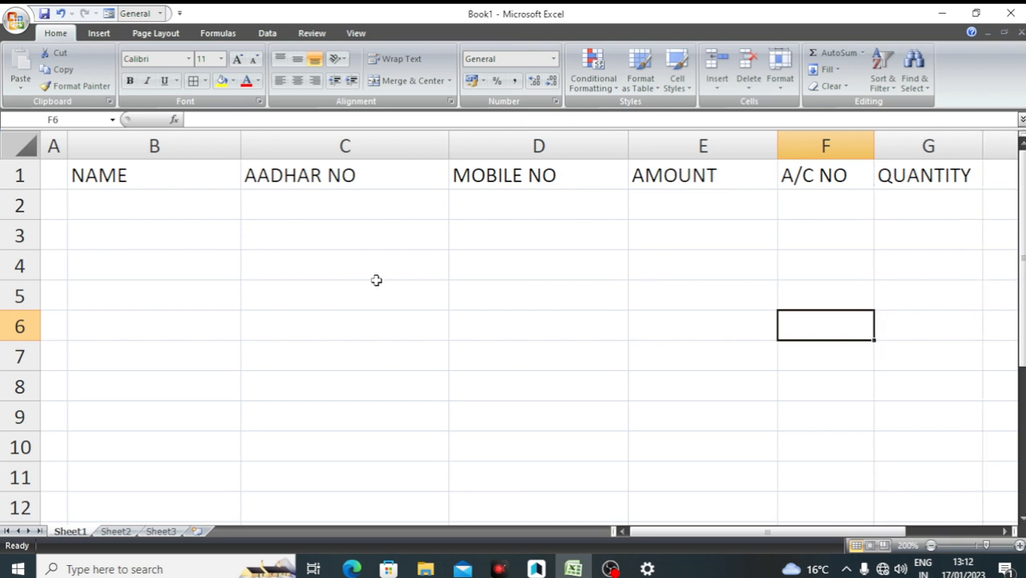
pyautogui.click(137, 174)
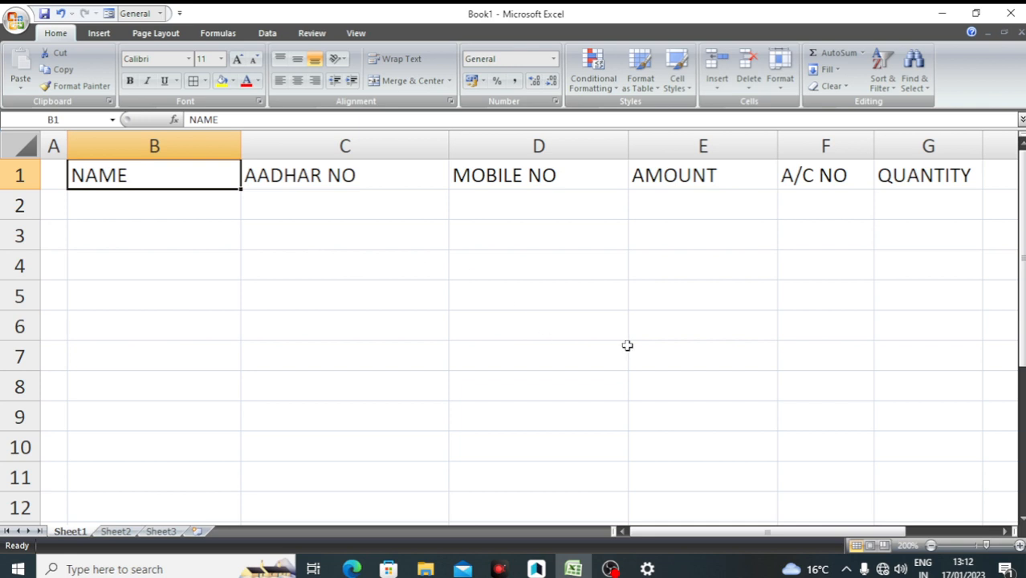
# Apply All Borders to every cell in the range B1:G9
pyautogui.keyDown('shift'); pyautogui.click(936, 421); pyautogui.keyUp('shift')
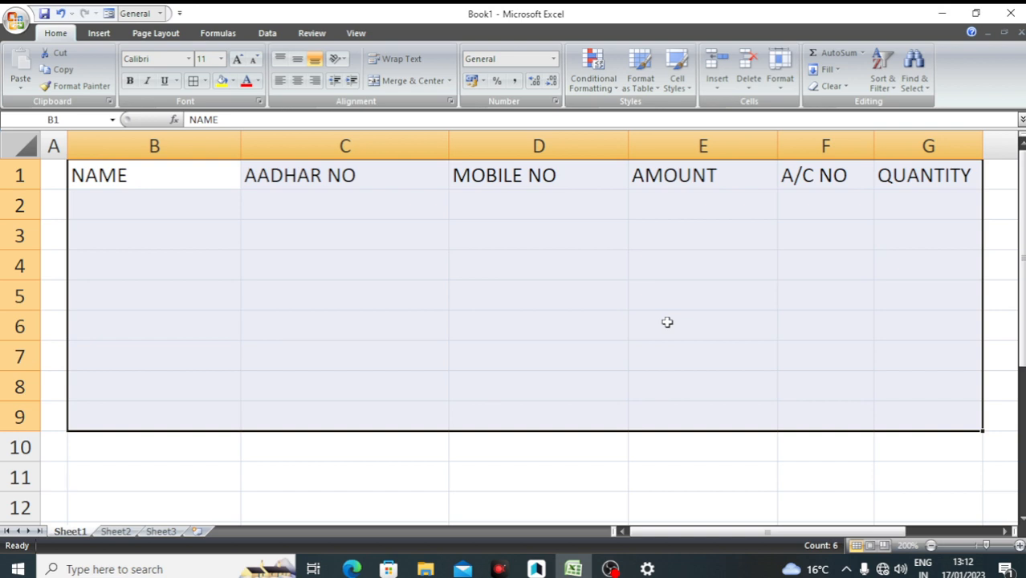
pyautogui.press('alt')
pyautogui.press('h')
pyautogui.press('b')
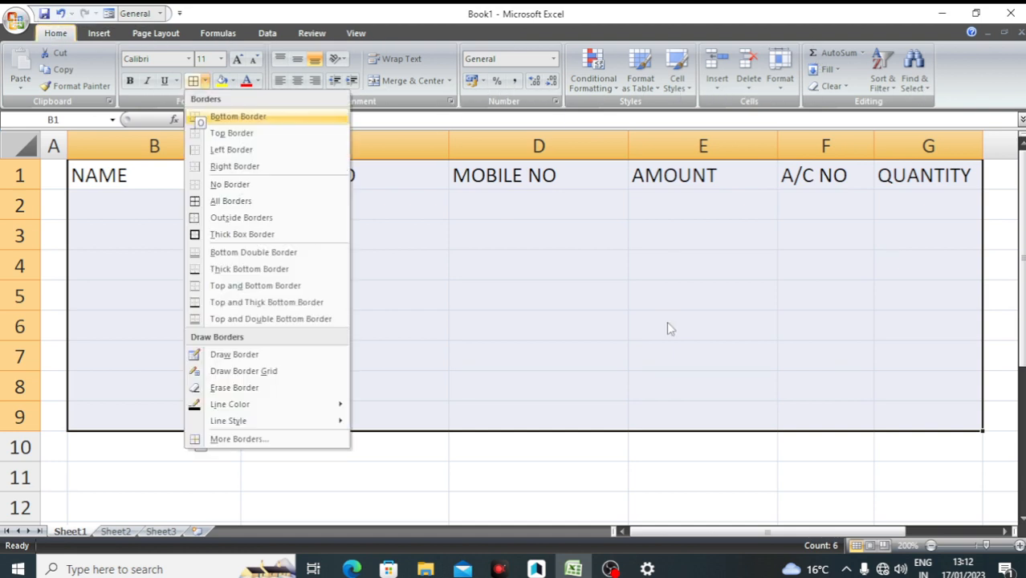
pyautogui.press('a')
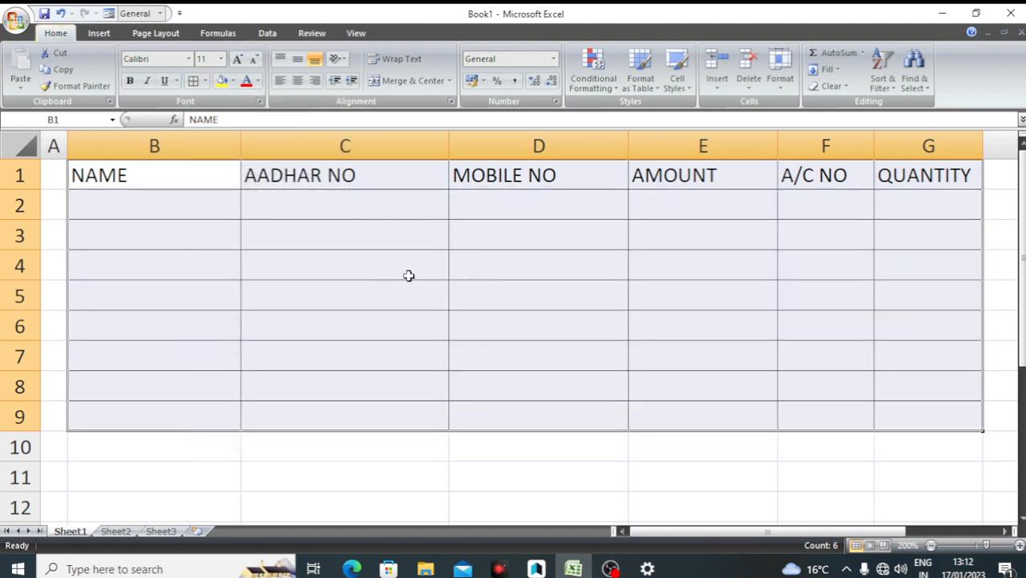
pyautogui.click(378, 304)
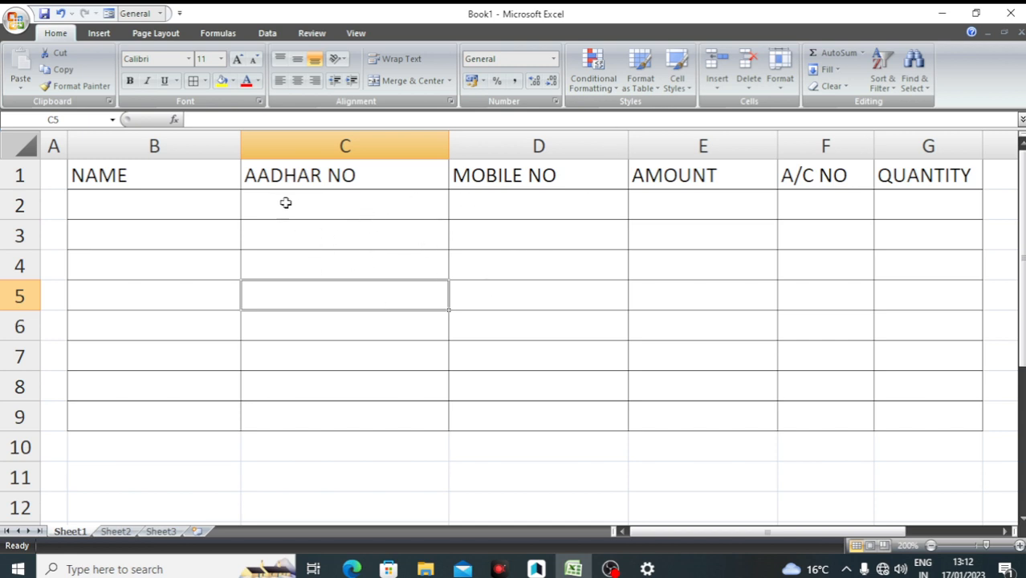
# Enter SUNDAY in B2, fill the weekday series down to row 9, then undo the fill
pyautogui.click(175, 201)
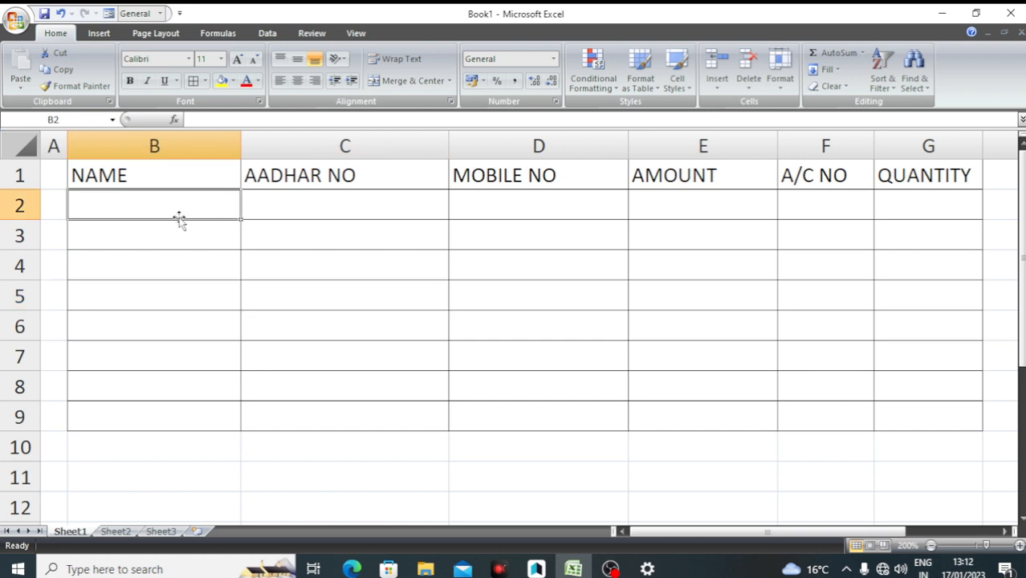
pyautogui.write('S')
pyautogui.press('BackSpace')
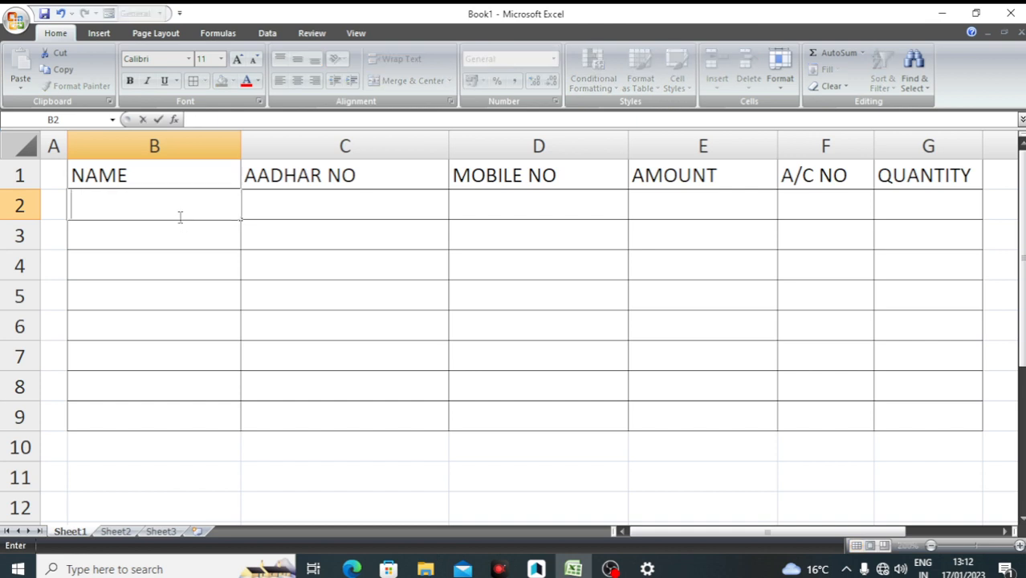
pyautogui.write('SUN')
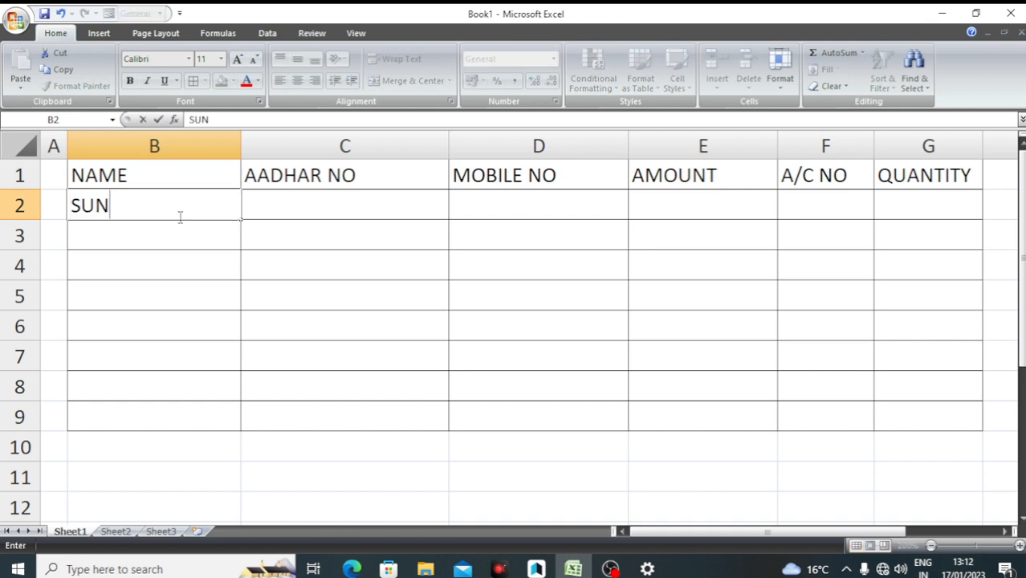
pyautogui.write('DAY')
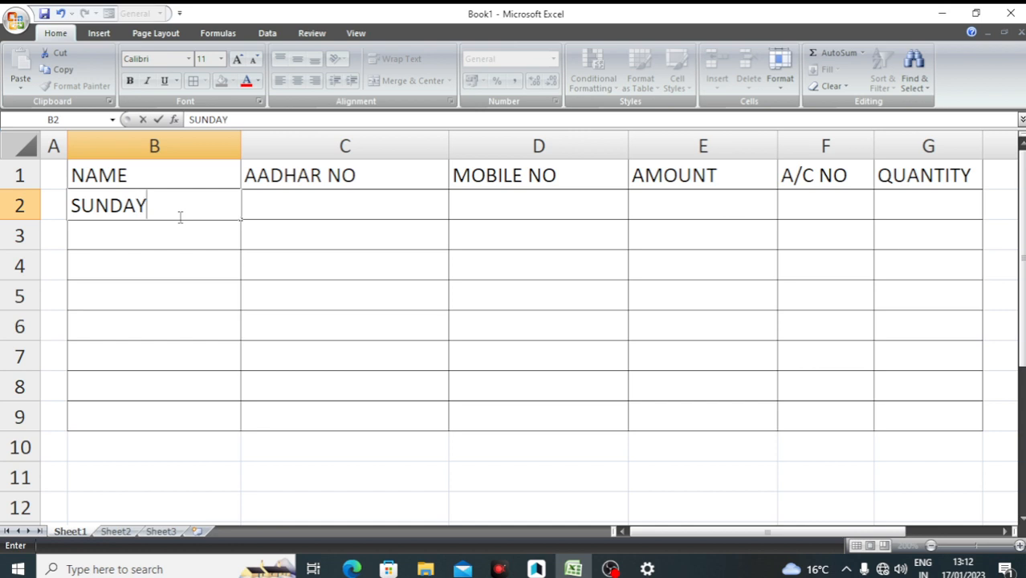
pyautogui.press('Return')
pyautogui.click(187, 200)
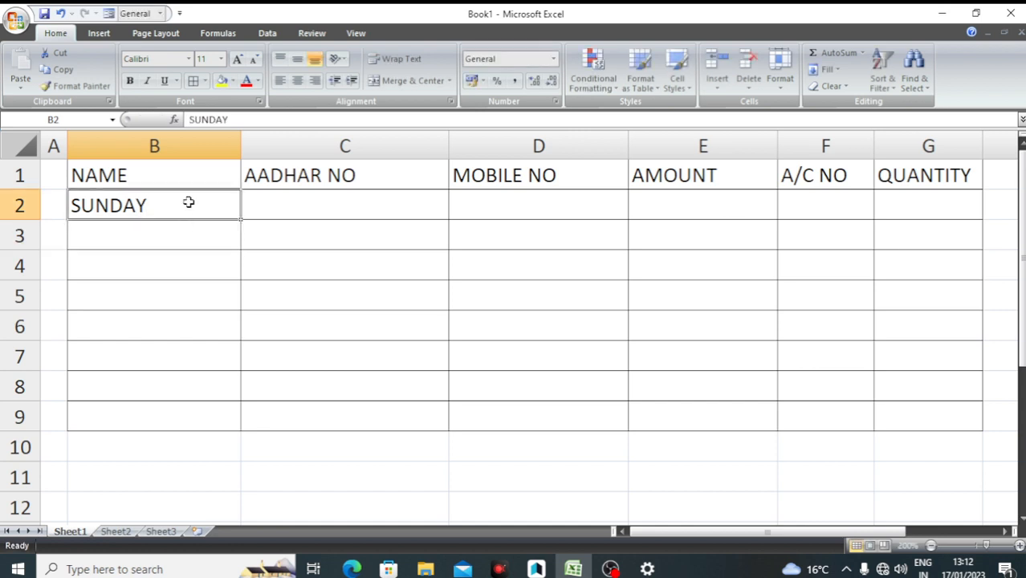
pyautogui.moveTo(238, 219); pyautogui.dragTo(234, 414)
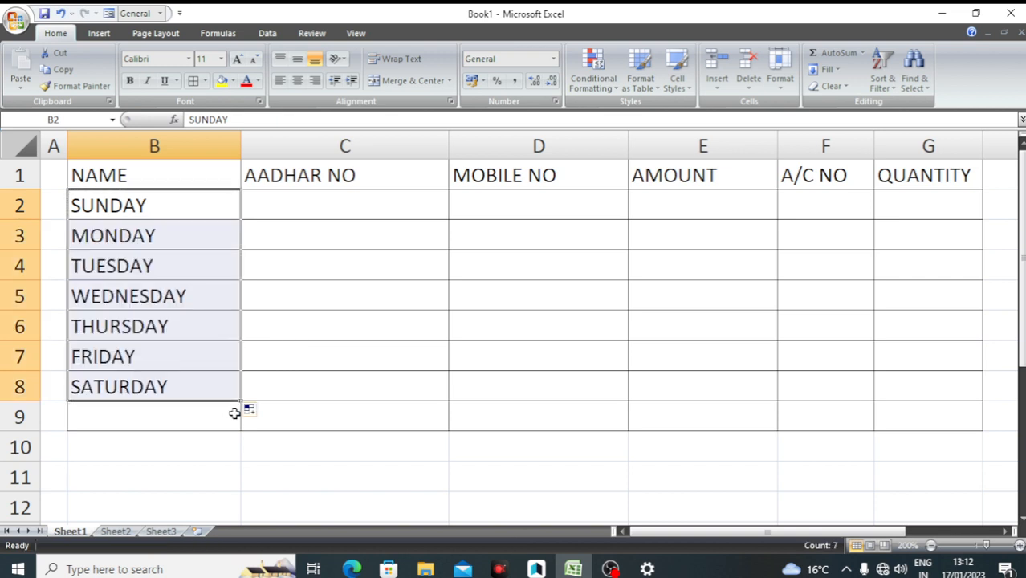
pyautogui.hotkey('ctrl', 'z')
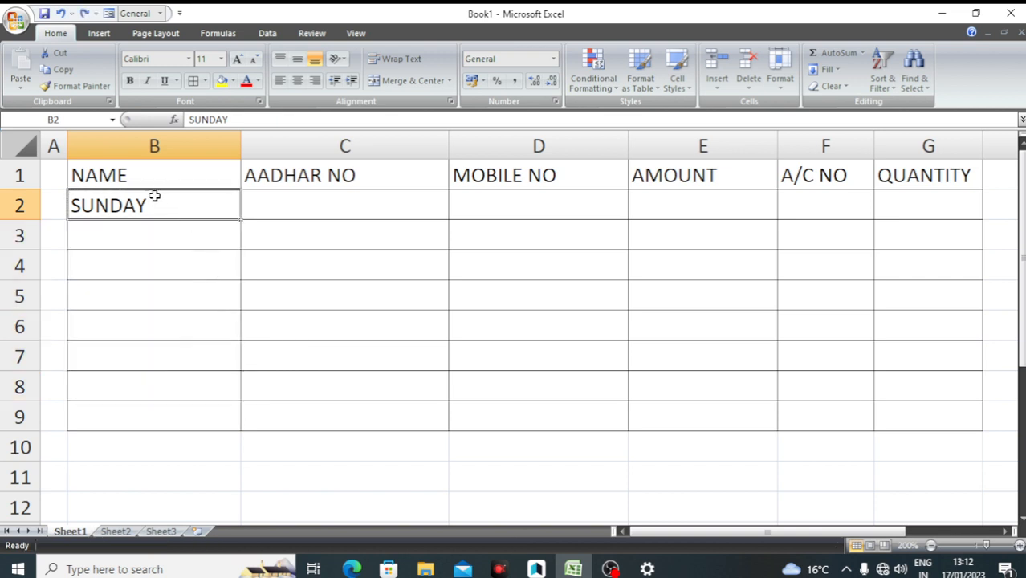
# Put JAN in B2, fill the months down to row 9, then undo that fill
pyautogui.write('JAN')
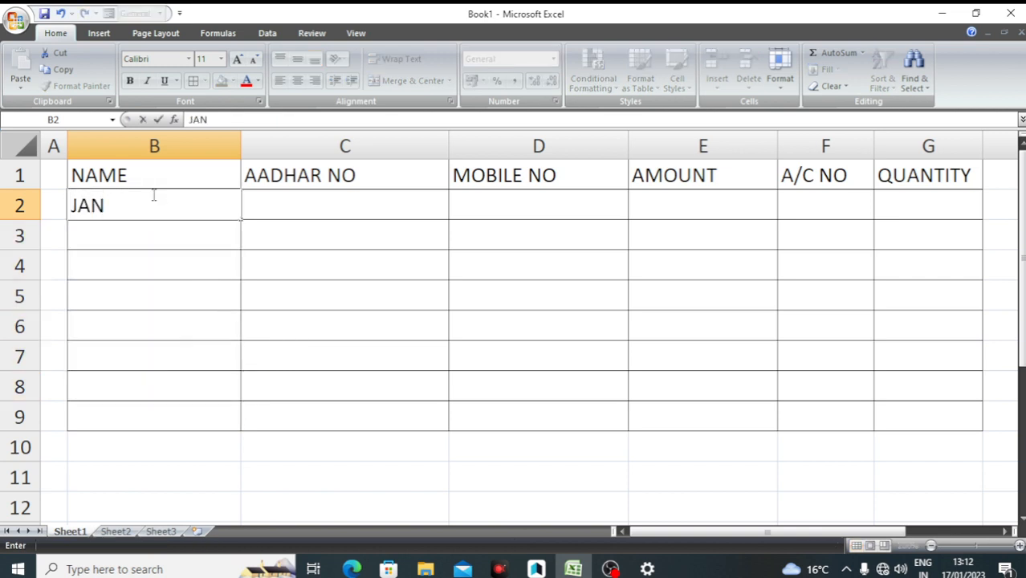
pyautogui.press('Return')
pyautogui.click(152, 196)
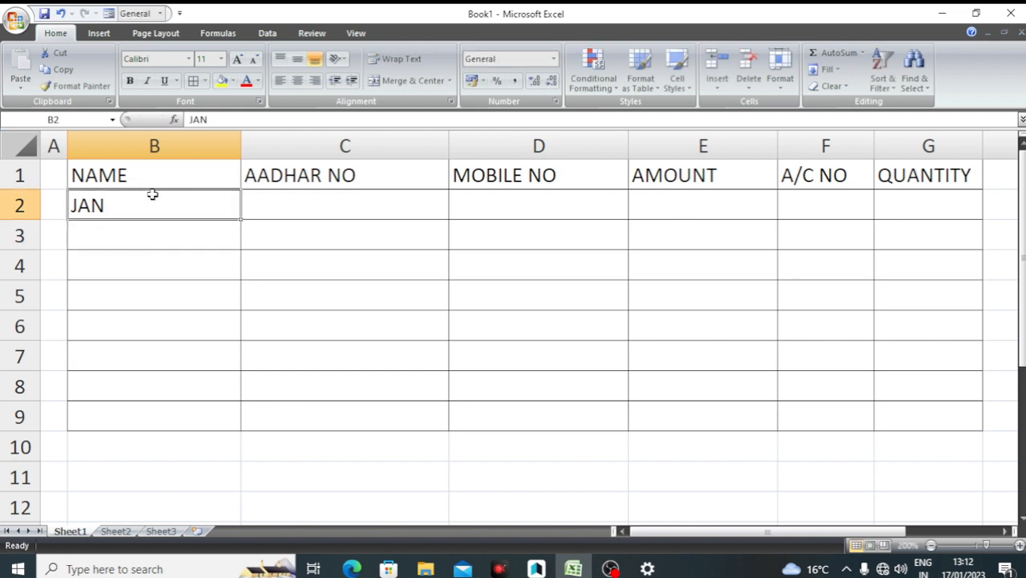
pyautogui.click(126, 274)
pyautogui.click(151, 207)
pyautogui.moveTo(242, 221); pyautogui.dragTo(231, 421)
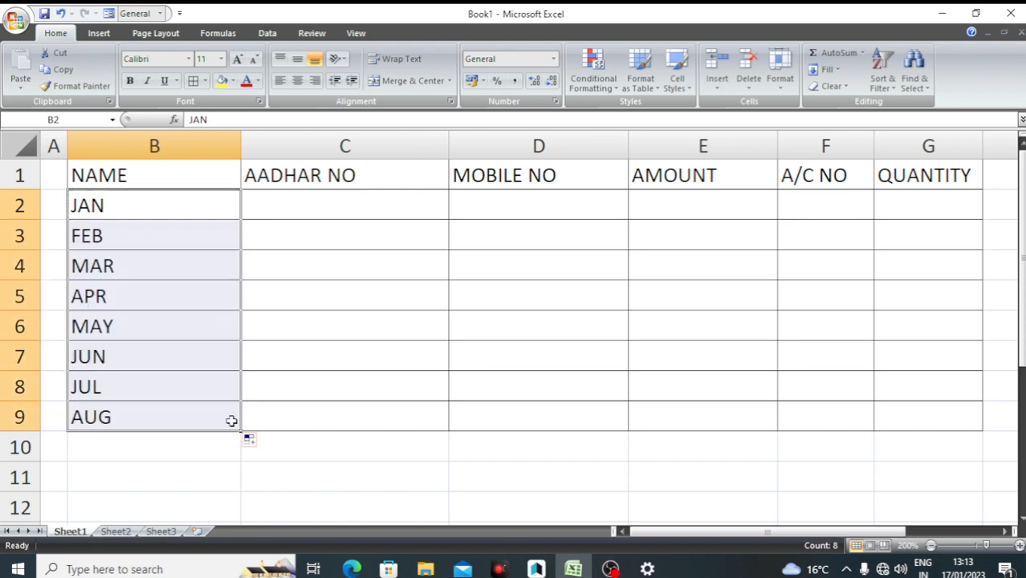
pyautogui.hotkey('ctrl', 'z')
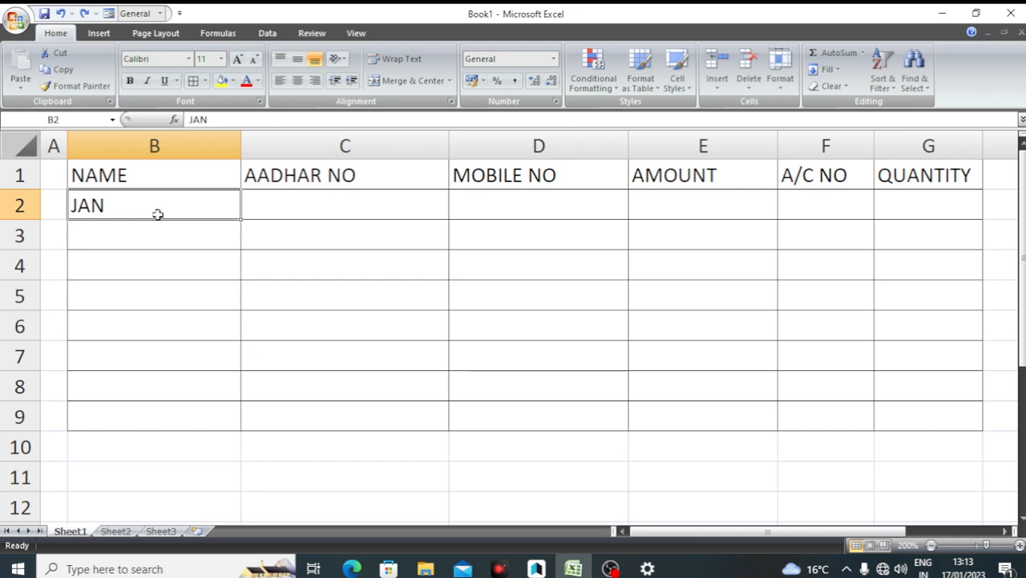
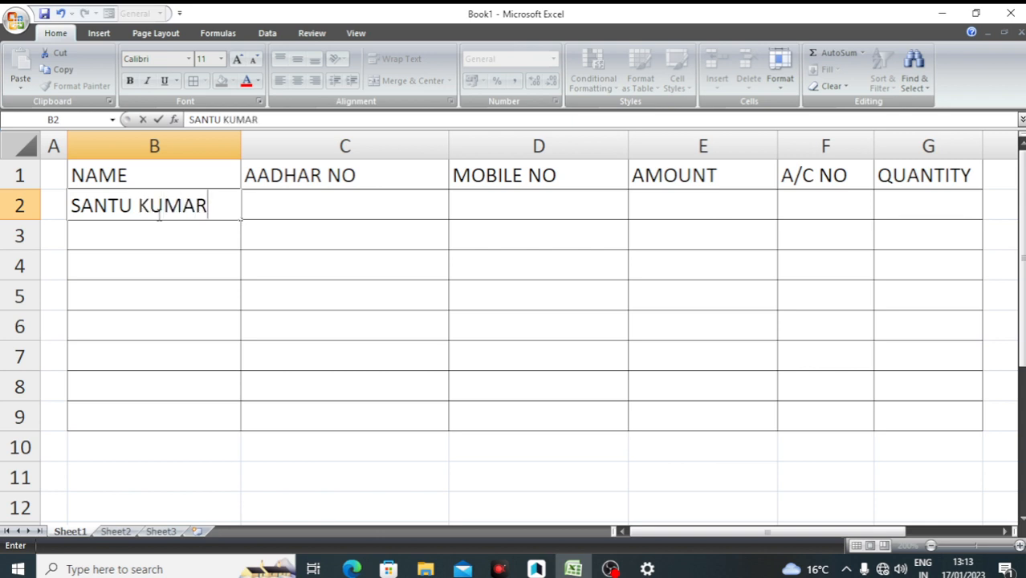
# Enter a person's full name in B2 and fill a list of names down to B6
pyautogui.click(199, 273)
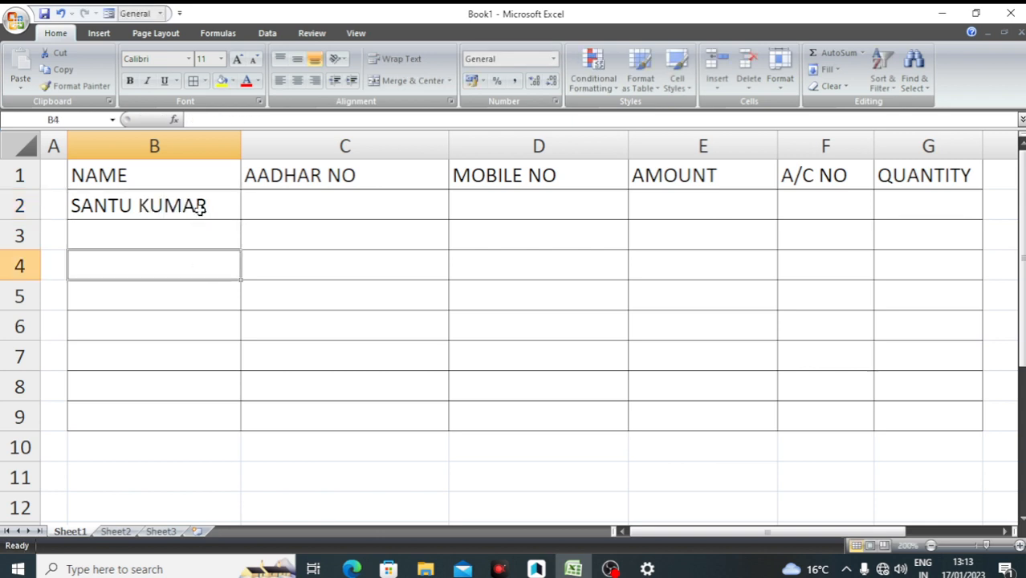
pyautogui.click(199, 207)
pyautogui.moveTo(240, 220); pyautogui.dragTo(233, 342)
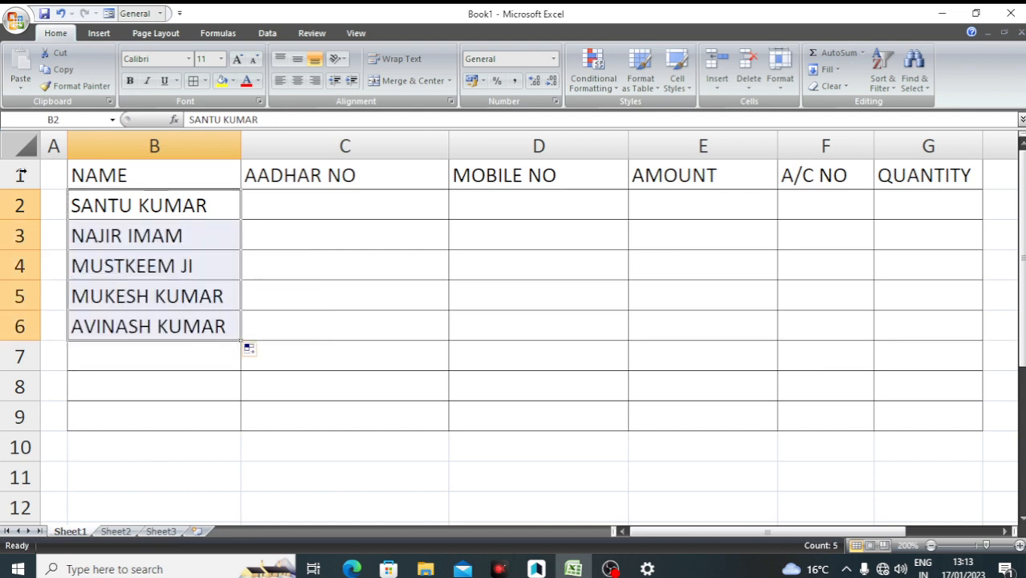
# Enter the first person's 12-digit Aadhar number in cell C2
pyautogui.click(286, 304)
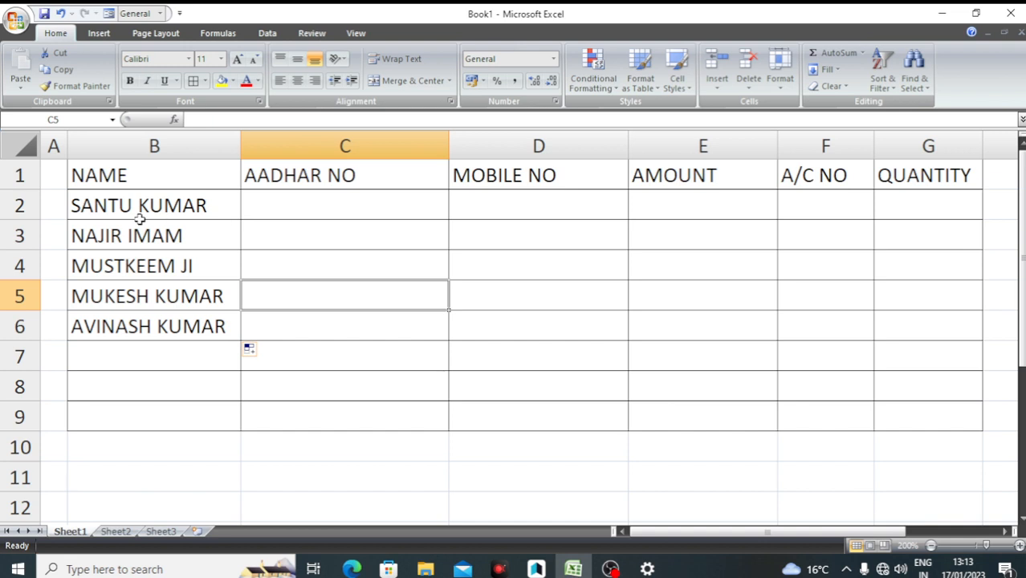
pyautogui.click(321, 207)
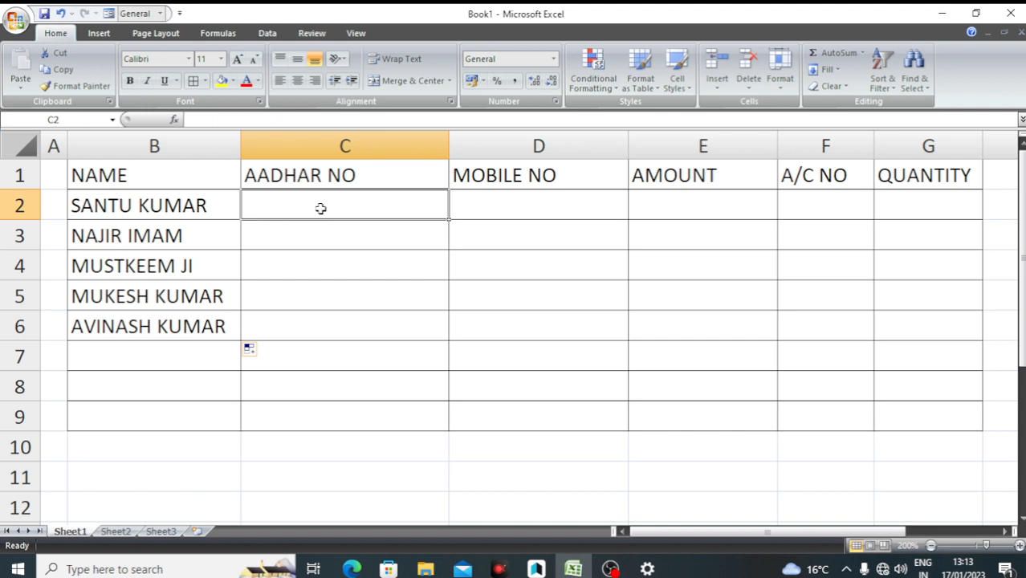
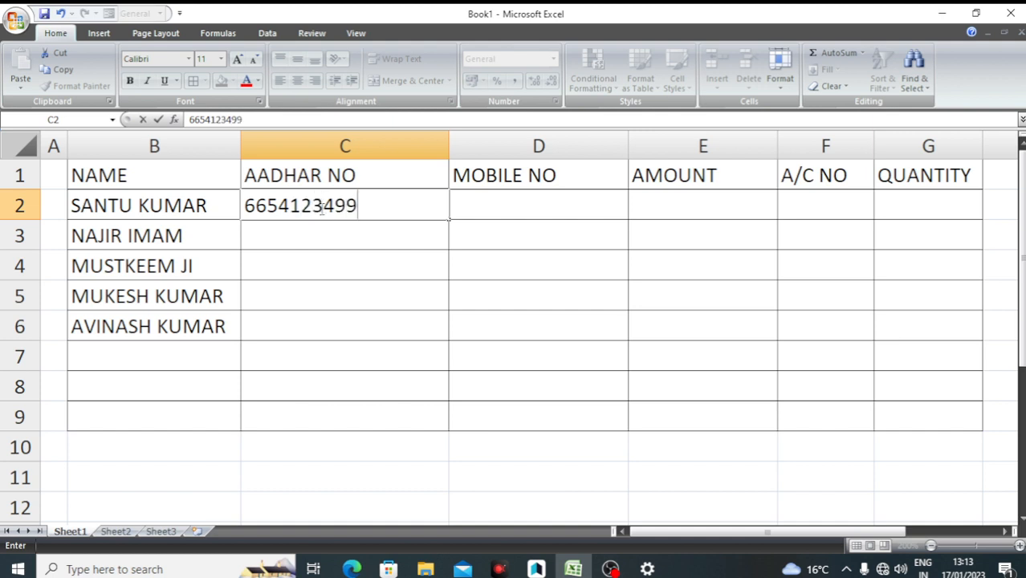
pyautogui.press('Return')
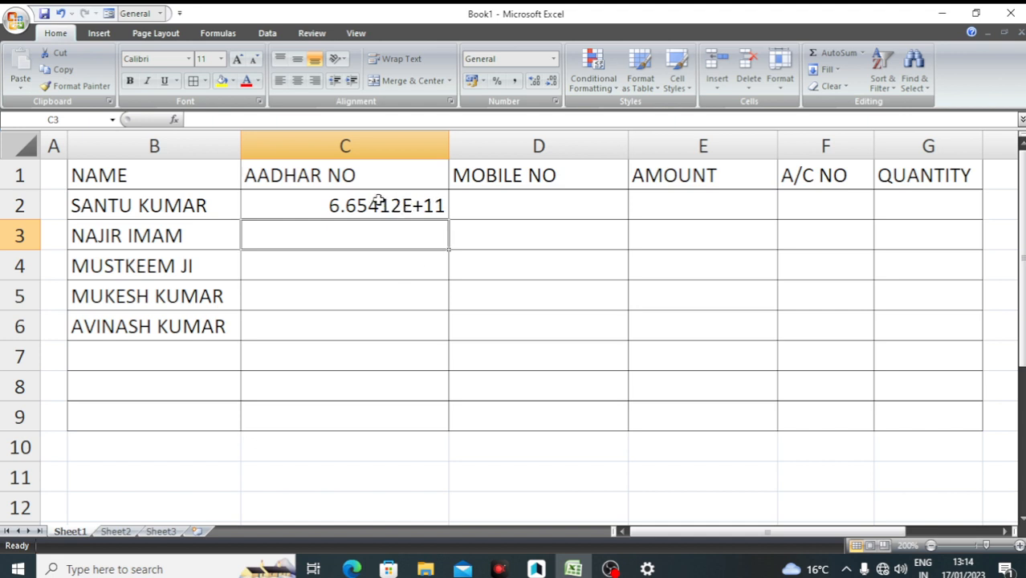
# Format C2:C6 as Number with 0 decimal places so the full 12 digits appear
pyautogui.moveTo(335, 202); pyautogui.dragTo(340, 329)
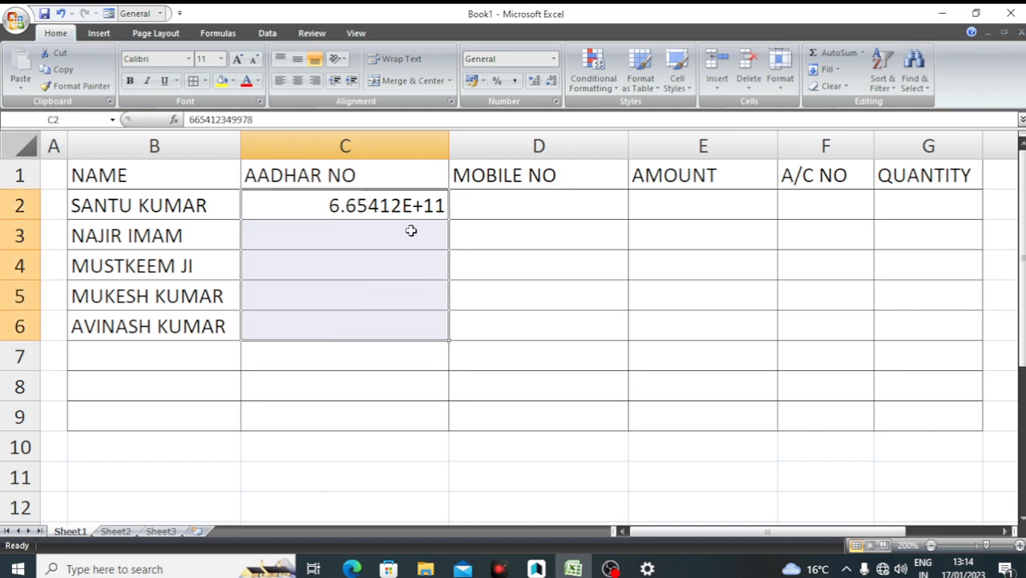
pyautogui.click(553, 60)
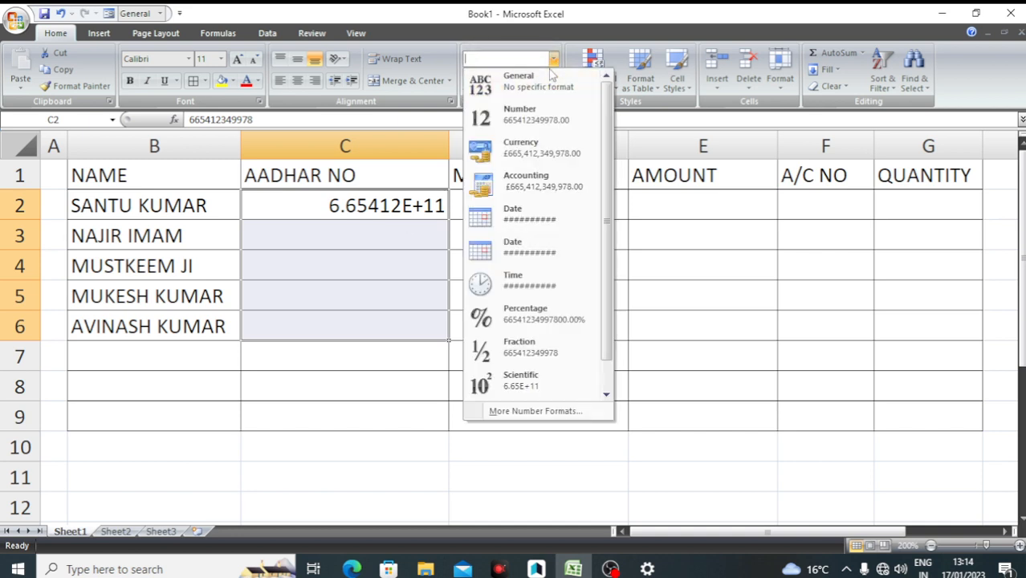
pyautogui.click(551, 72)
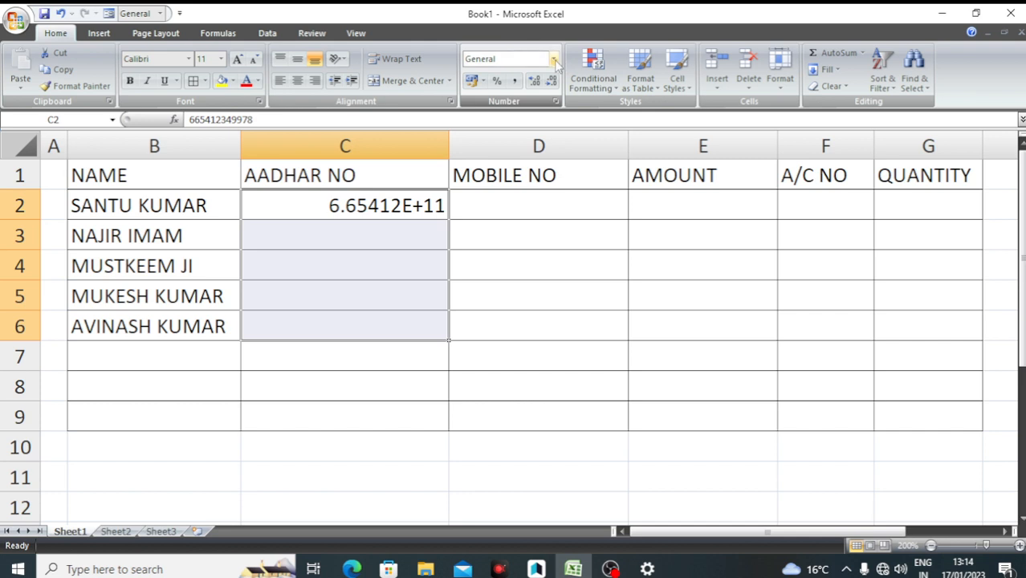
pyautogui.click(554, 59)
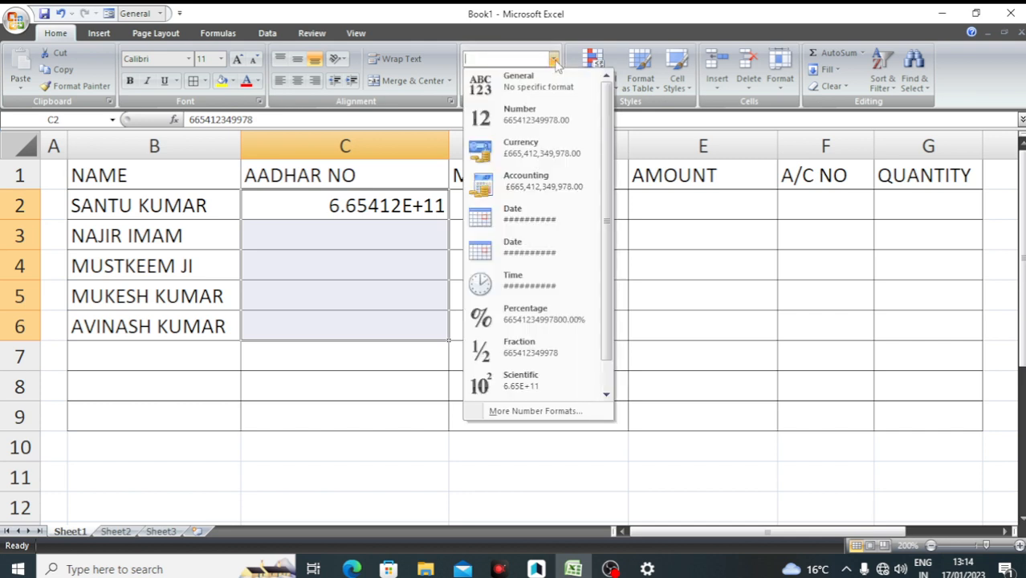
pyautogui.click(536, 120)
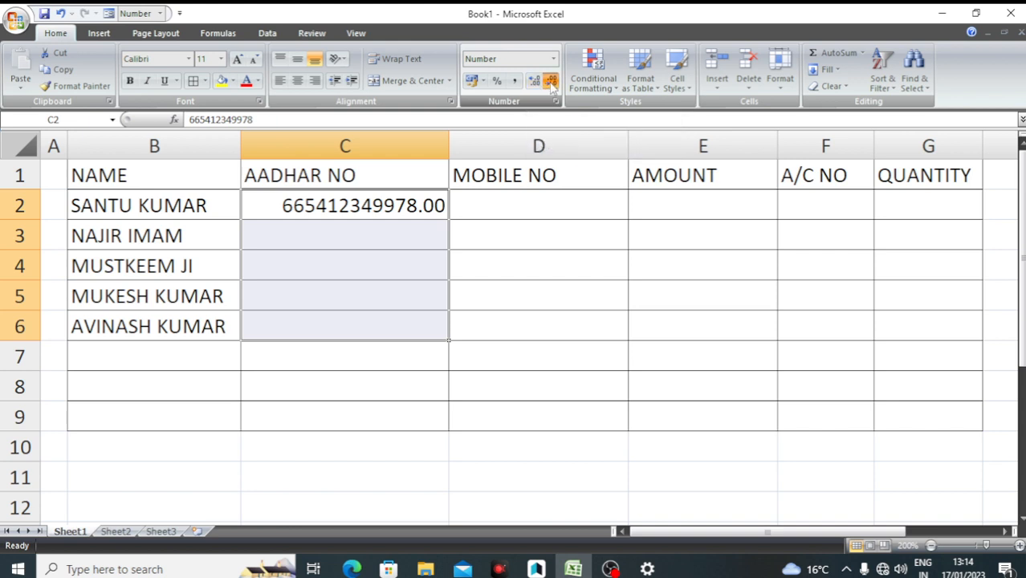
pyautogui.click(552, 82)
pyautogui.click(551, 82)
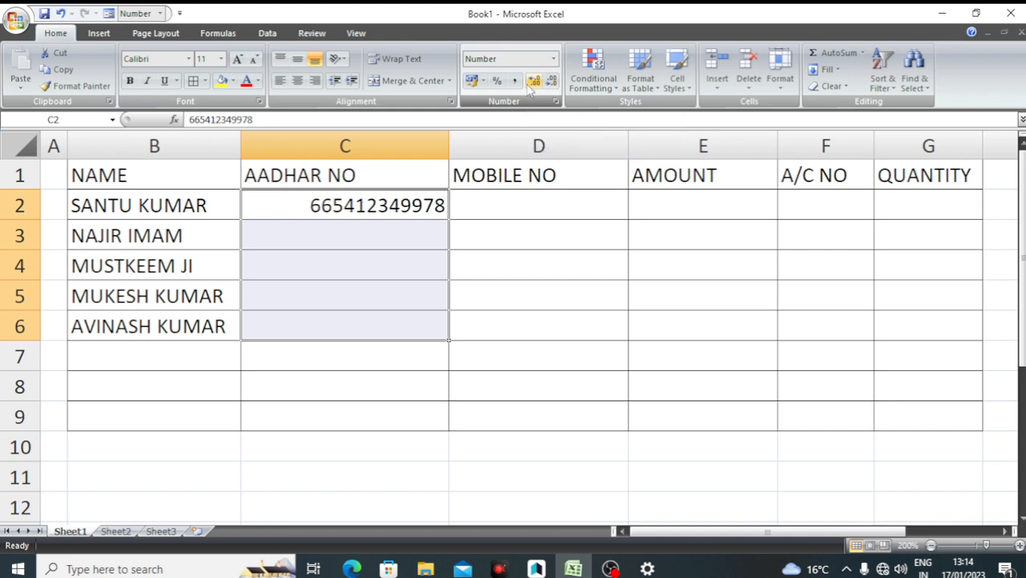
pyautogui.click(532, 83)
pyautogui.click(533, 83)
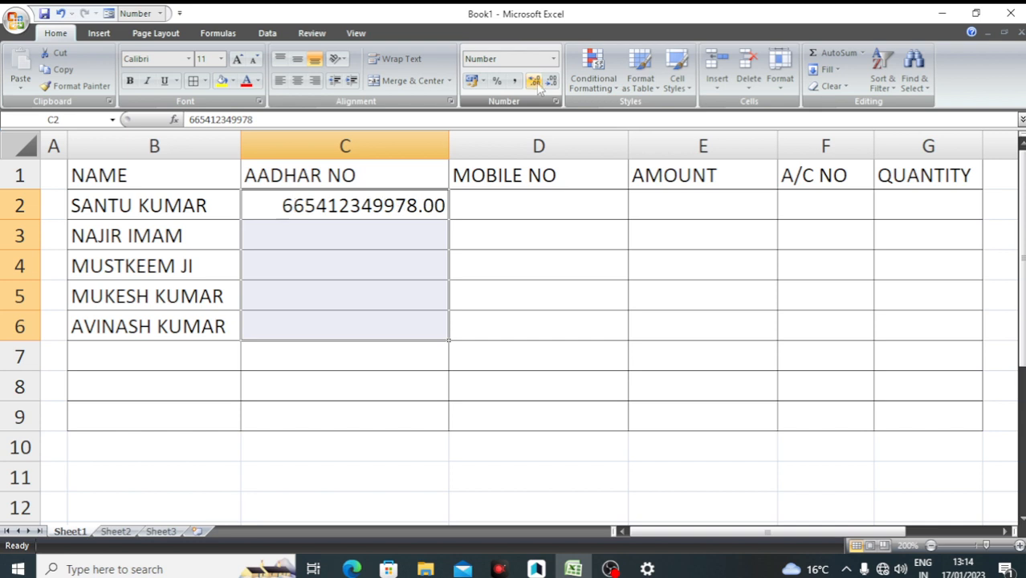
pyautogui.click(552, 83)
pyautogui.click(552, 82)
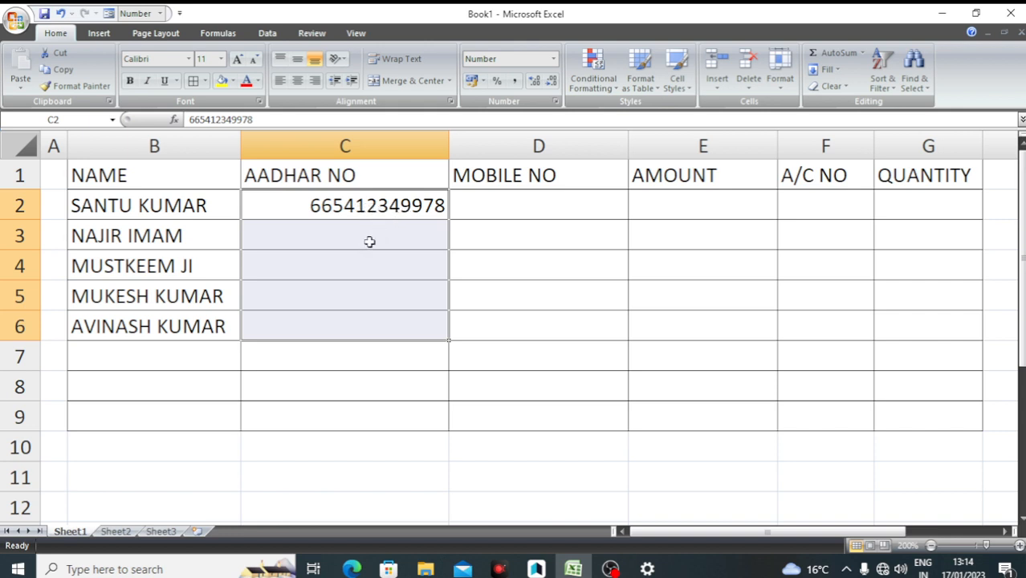
pyautogui.click(394, 210)
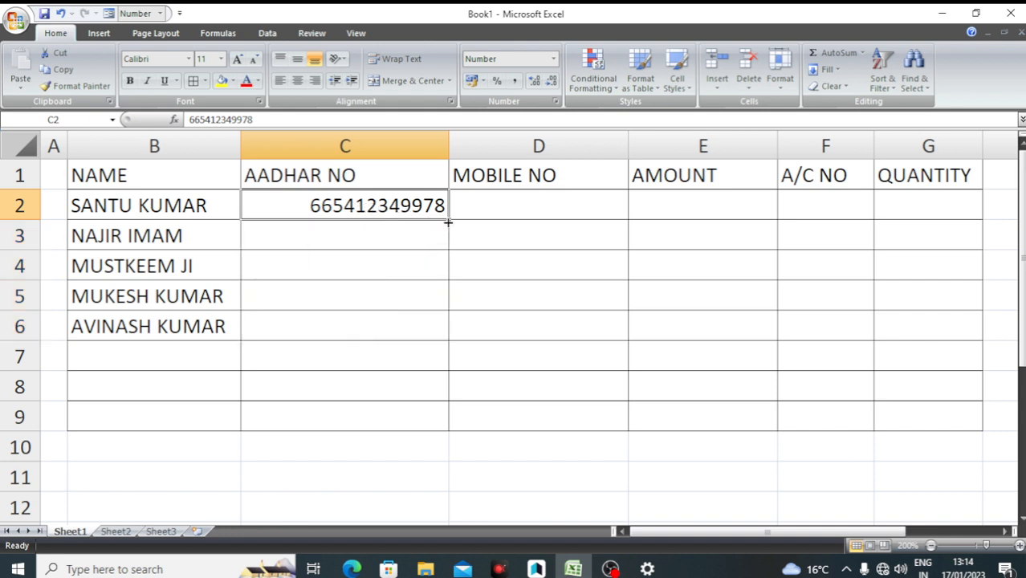
pyautogui.moveTo(447, 222); pyautogui.dragTo(442, 332)
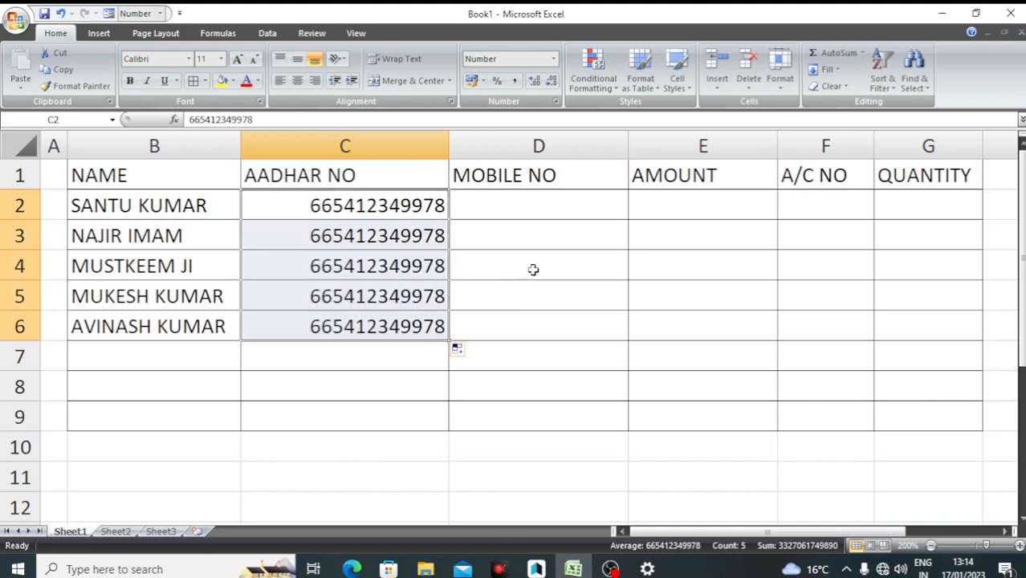
pyautogui.hotkey('ctrl', 'z')
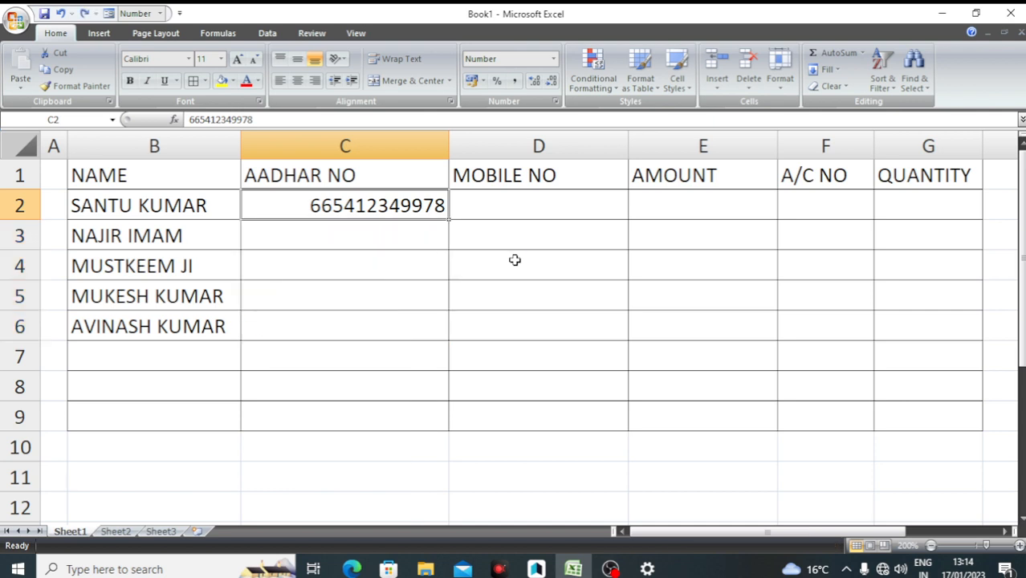
pyautogui.click(378, 232)
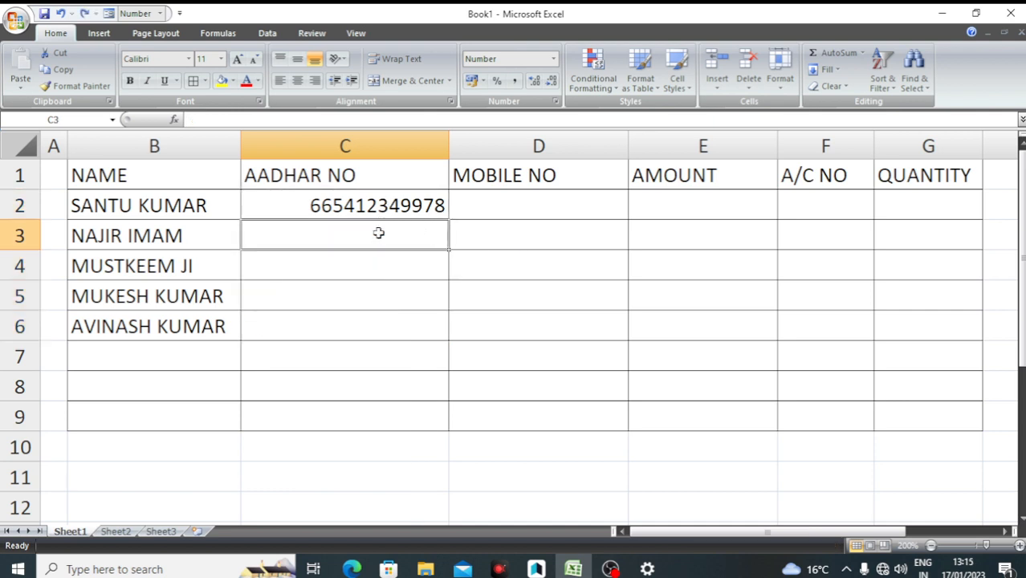
pyautogui.moveTo(367, 206); pyautogui.dragTo(367, 331)
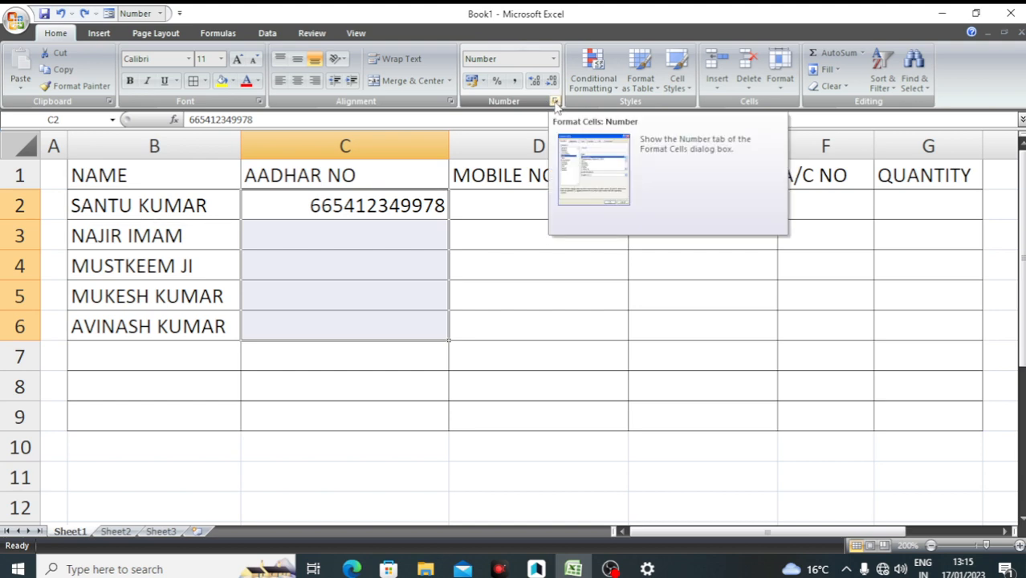
pyautogui.click(555, 102)
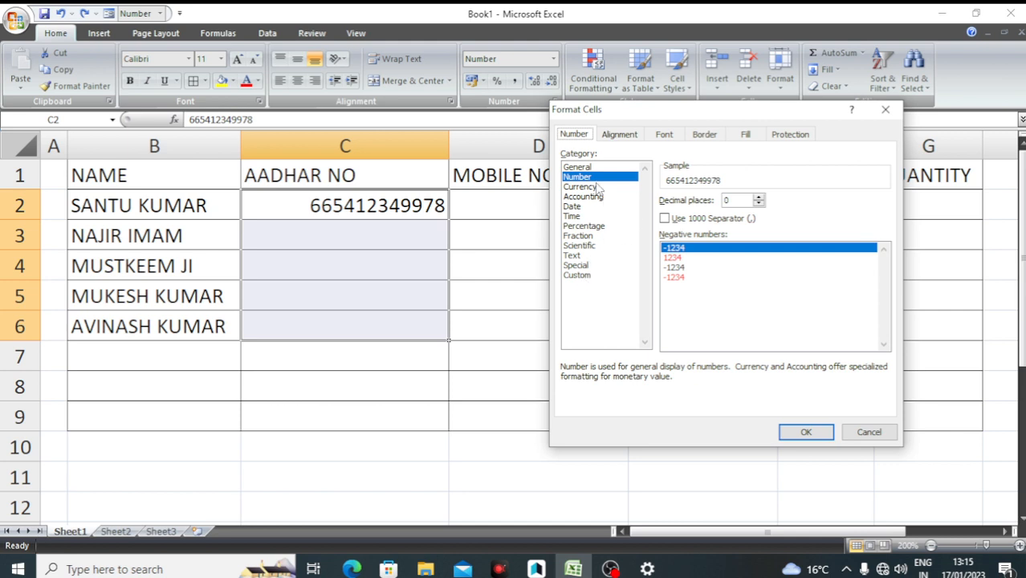
pyautogui.click(579, 276)
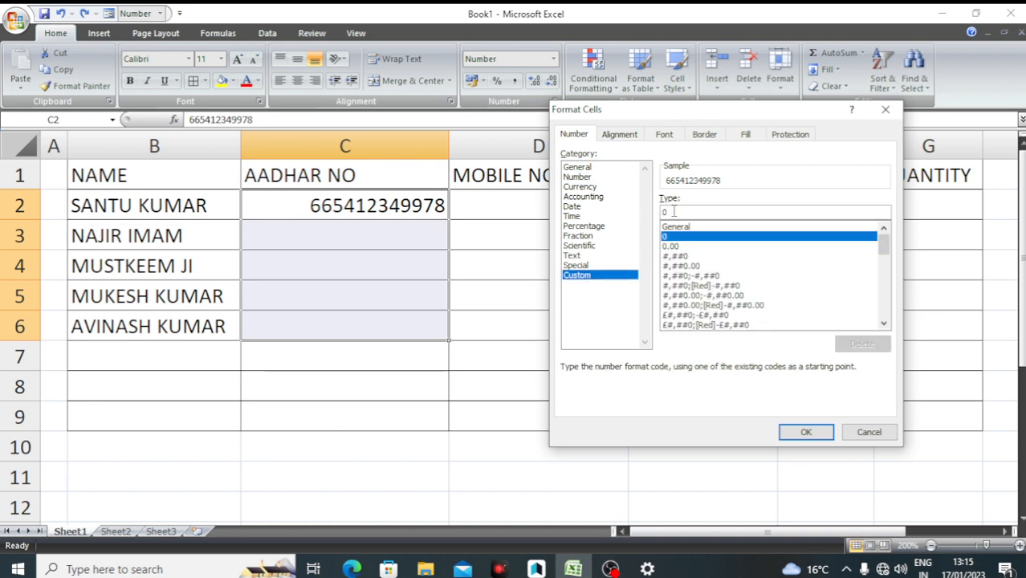
pyautogui.moveTo(671, 212); pyautogui.dragTo(645, 217)
pyautogui.write('0000')
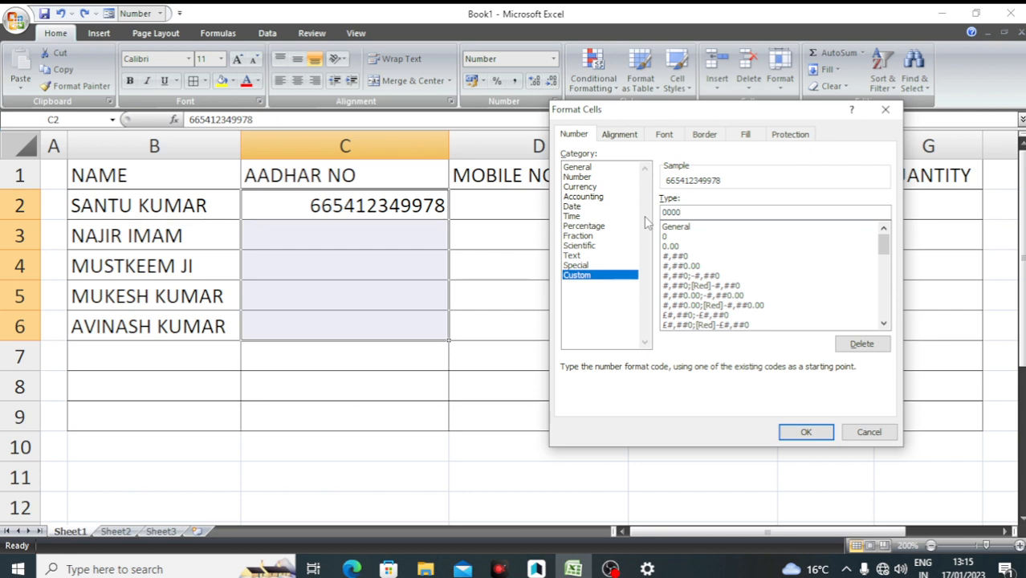
pyautogui.write('0000 000')
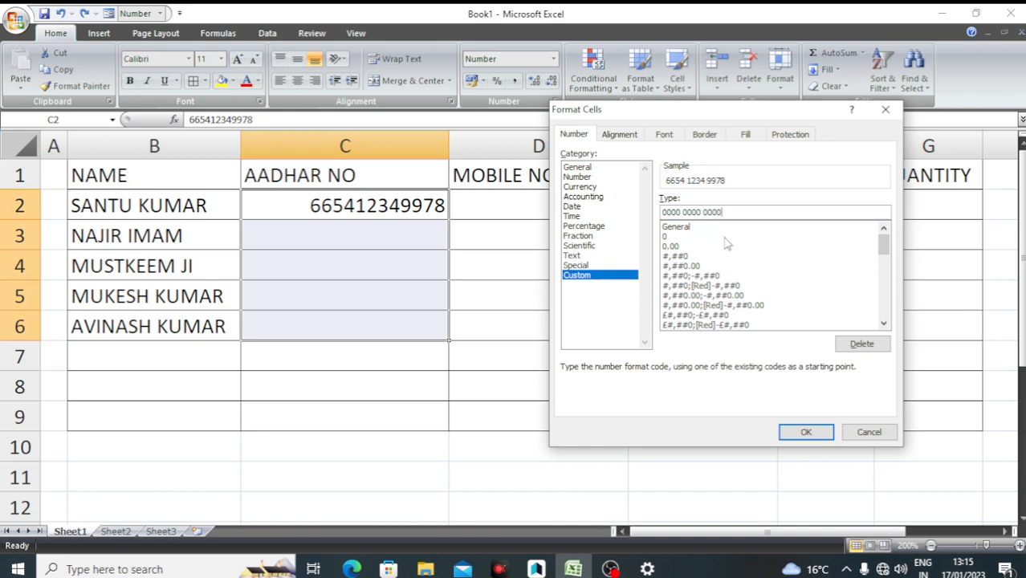
pyautogui.click(805, 434)
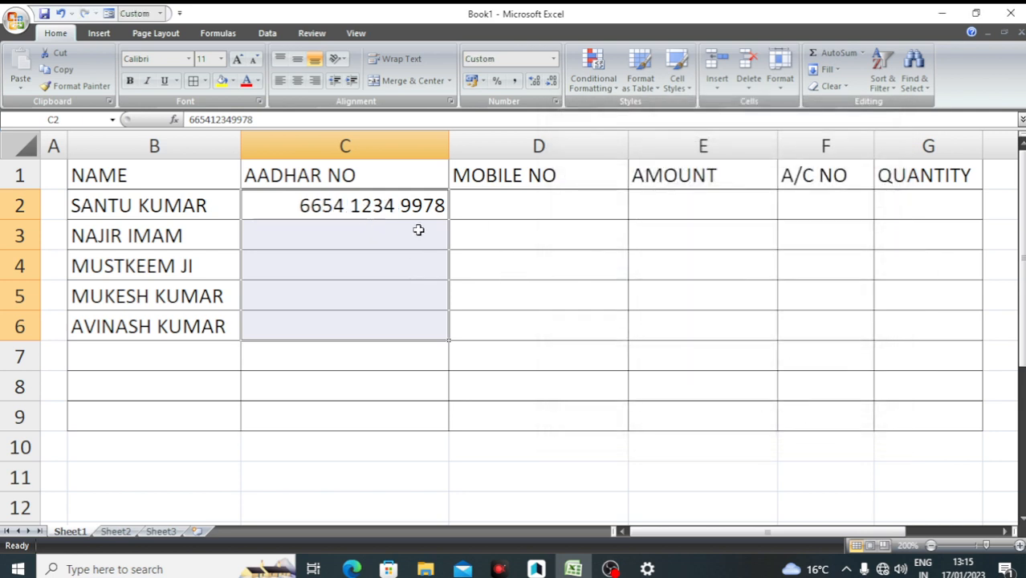
# Enter the second person's 12-digit Aadhar number in C3, then select C2:C6
pyautogui.click(389, 247)
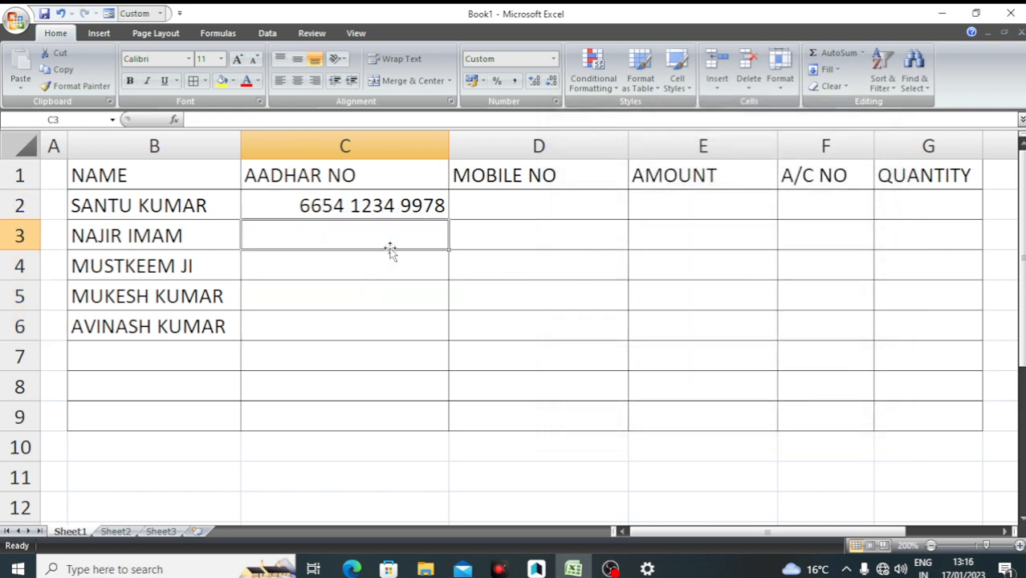
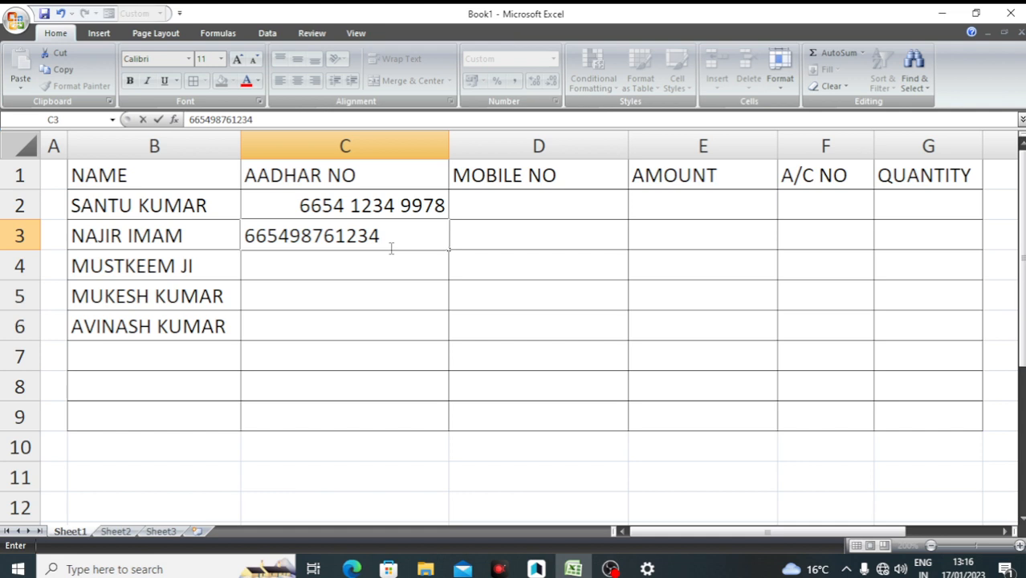
pyautogui.press('Return')
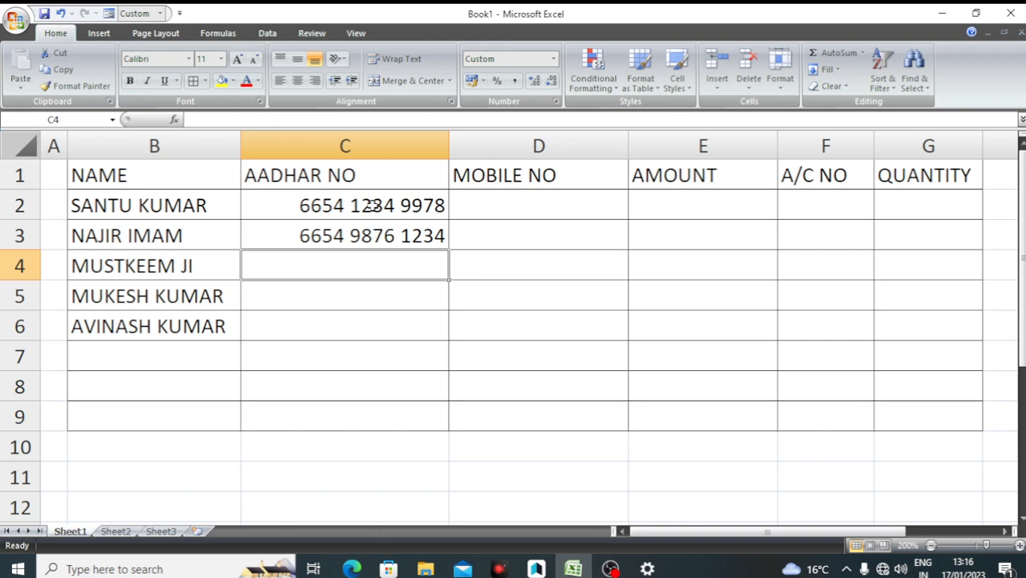
pyautogui.moveTo(368, 206); pyautogui.dragTo(346, 321)
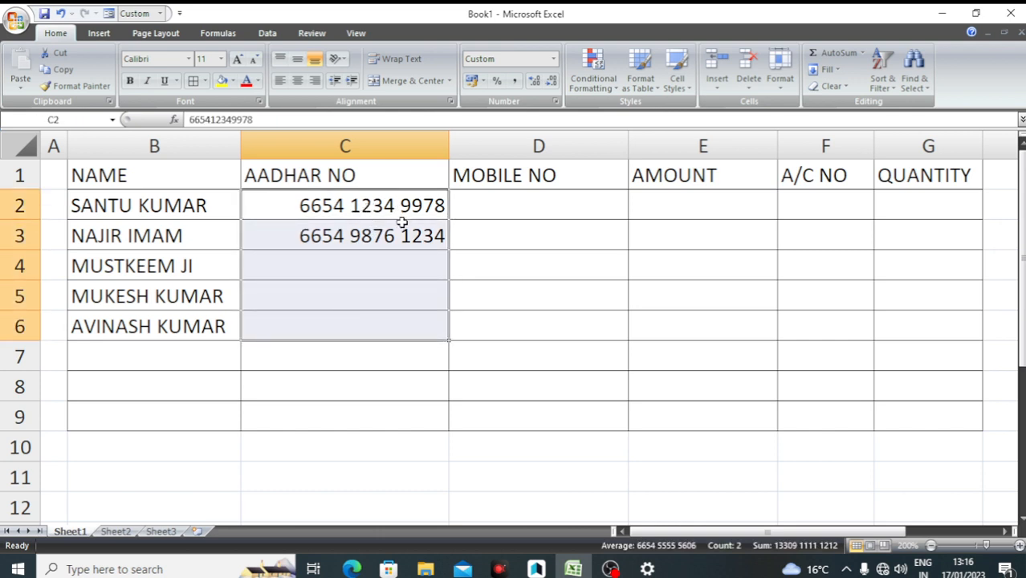
pyautogui.hotkey('ctrl', '1')
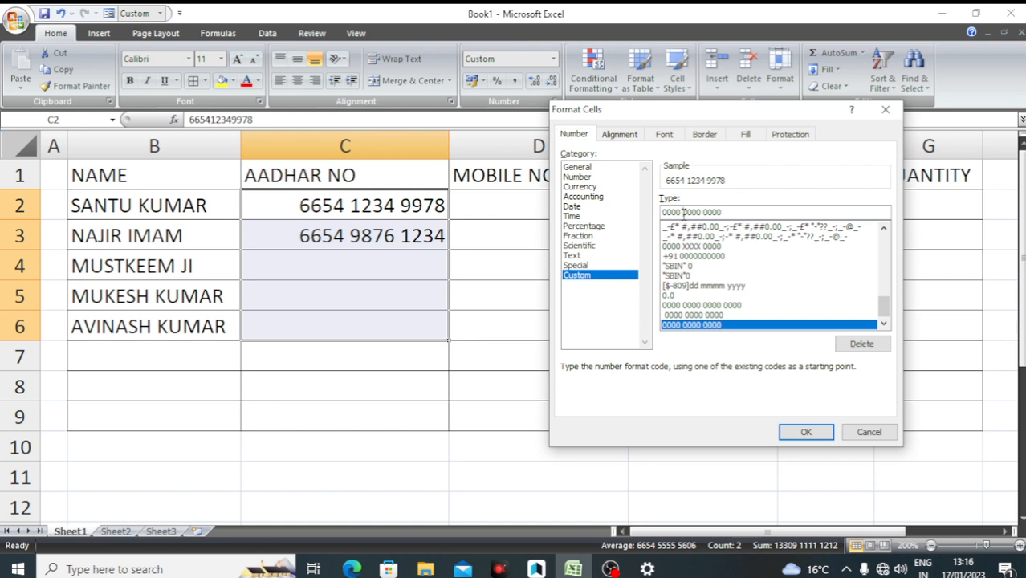
pyautogui.click(683, 212)
pyautogui.press('BackSpace')
pyautogui.write('-')
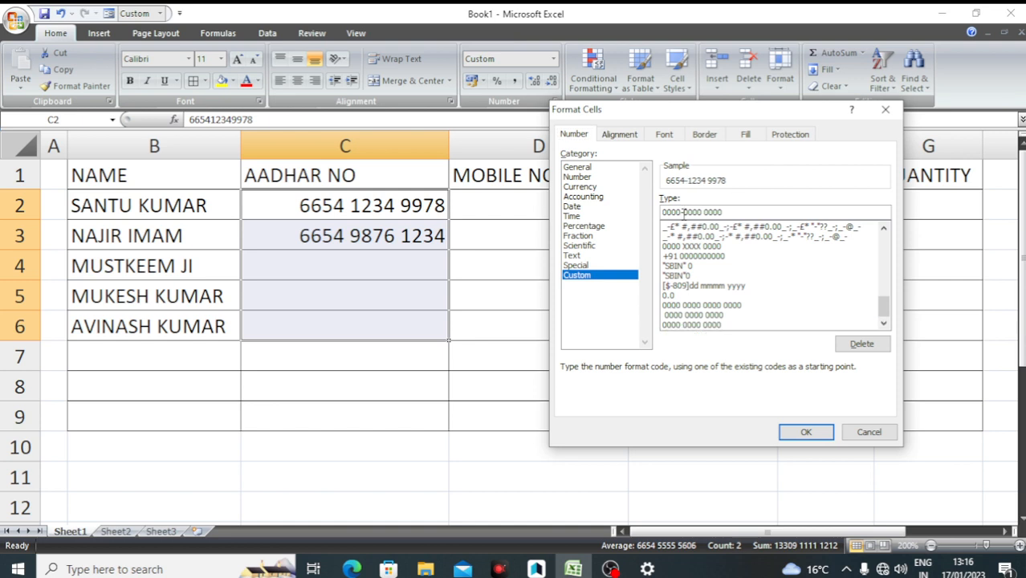
pyautogui.click(704, 212)
pyautogui.press('BackSpace')
pyautogui.write('-')
pyautogui.click(805, 433)
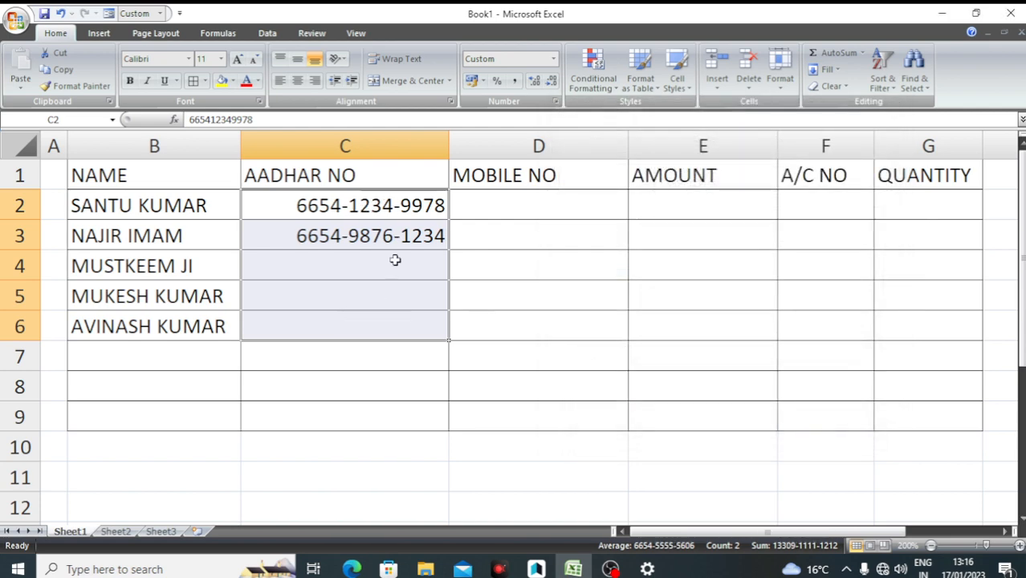
pyautogui.click(394, 288)
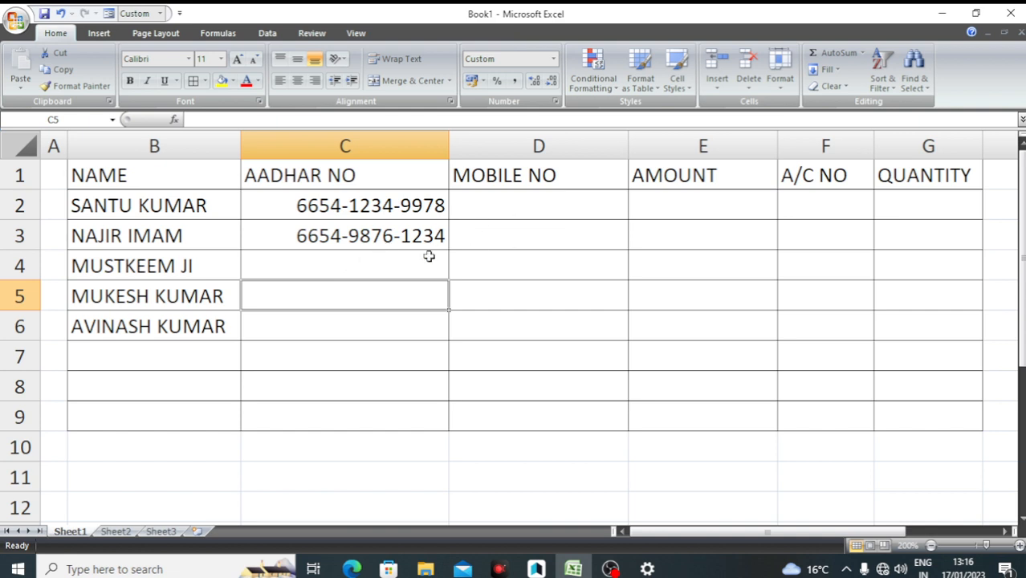
# Enter the first person's 10-digit mobile number in D2, then select the mobile cells
pyautogui.click(502, 207)
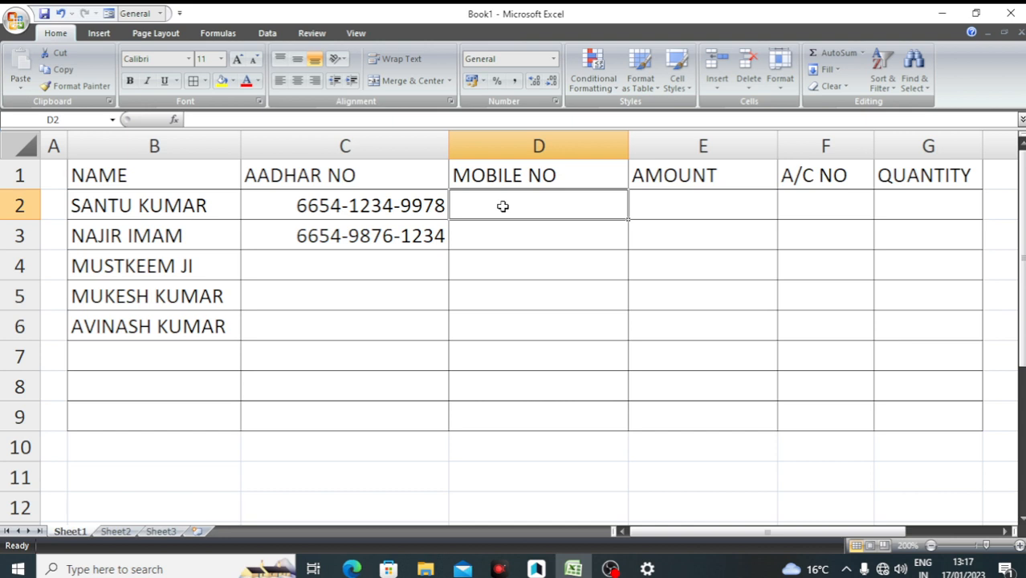
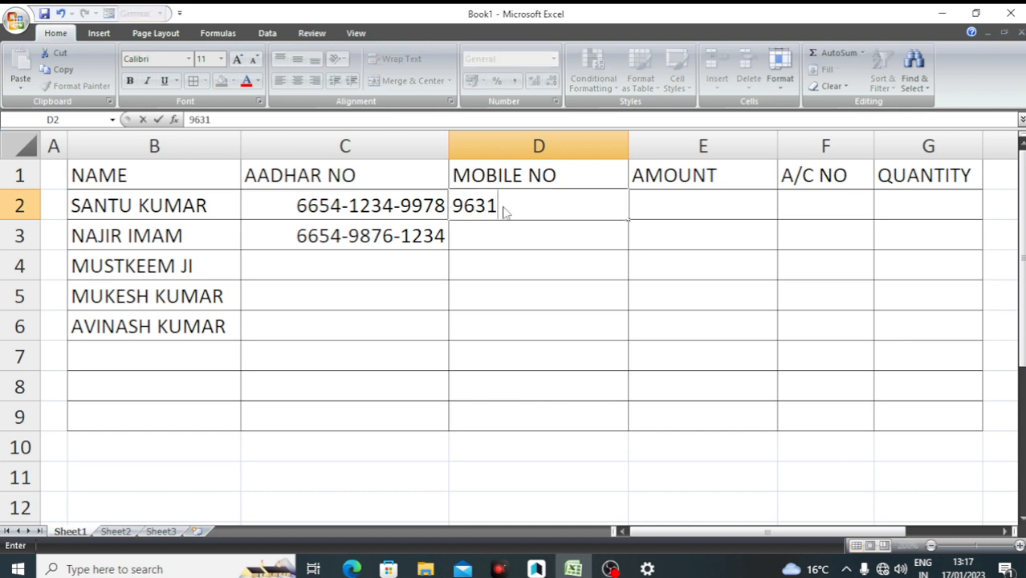
pyautogui.press('Return')
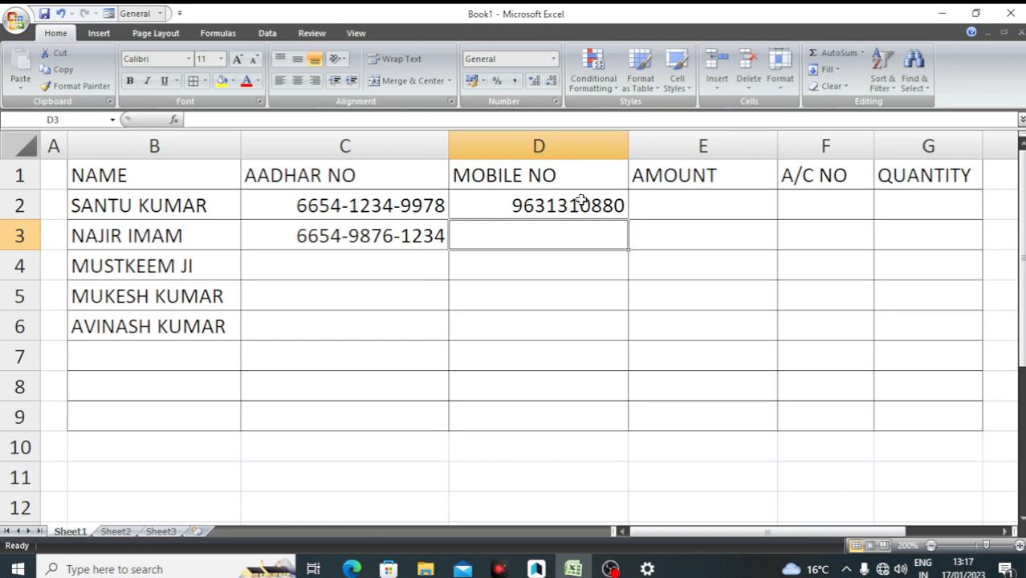
pyautogui.click(525, 320)
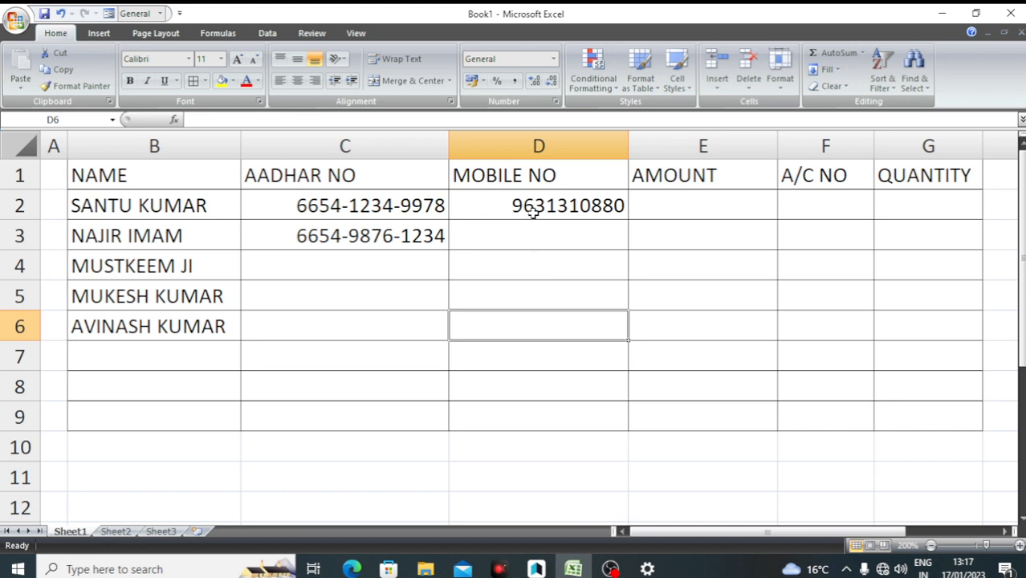
pyautogui.click(520, 206)
pyautogui.moveTo(516, 320); pyautogui.dragTo(516, 320)
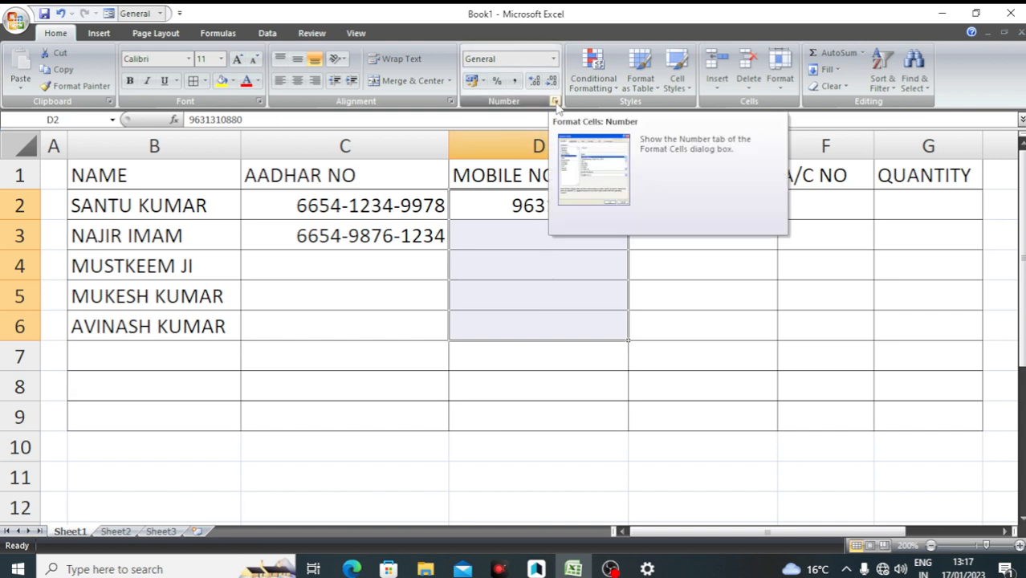
pyautogui.click(554, 102)
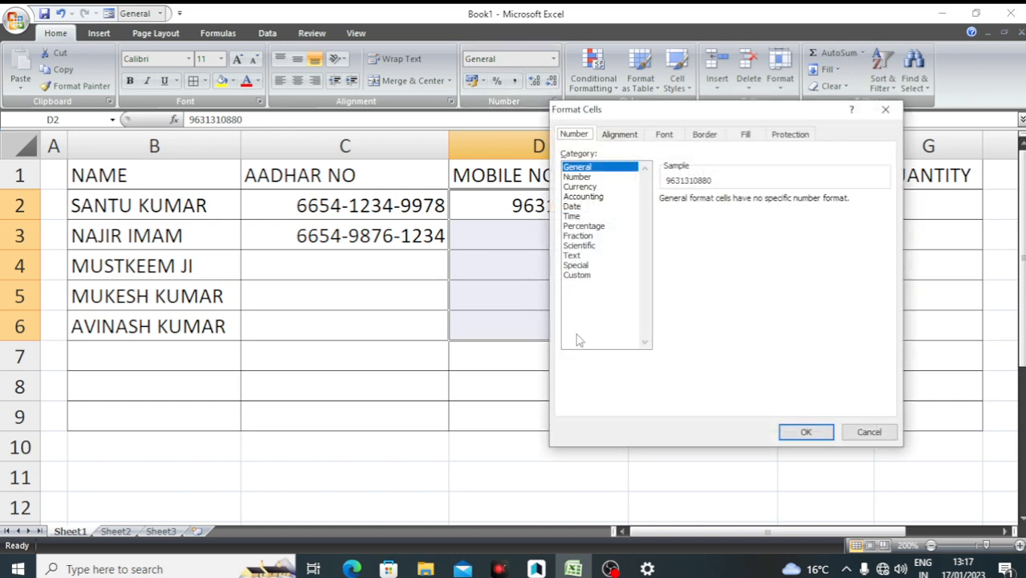
pyautogui.click(577, 274)
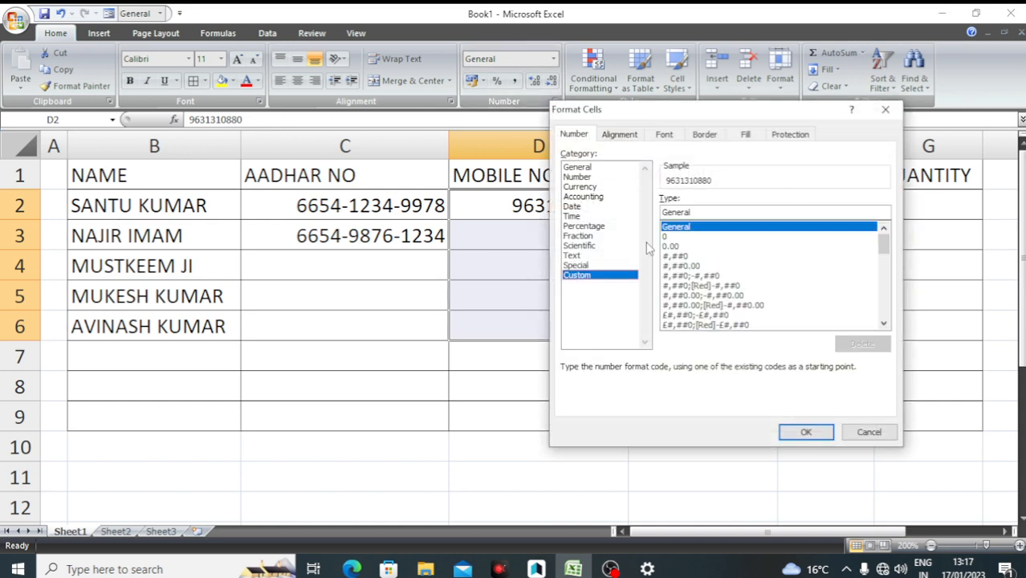
pyautogui.moveTo(697, 211); pyautogui.dragTo(657, 210)
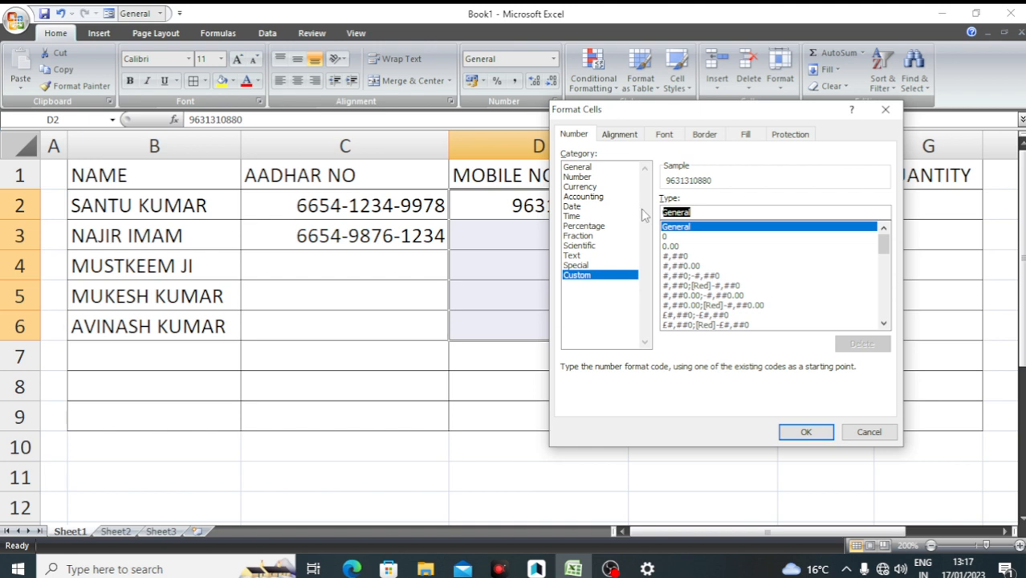
pyautogui.write('+')
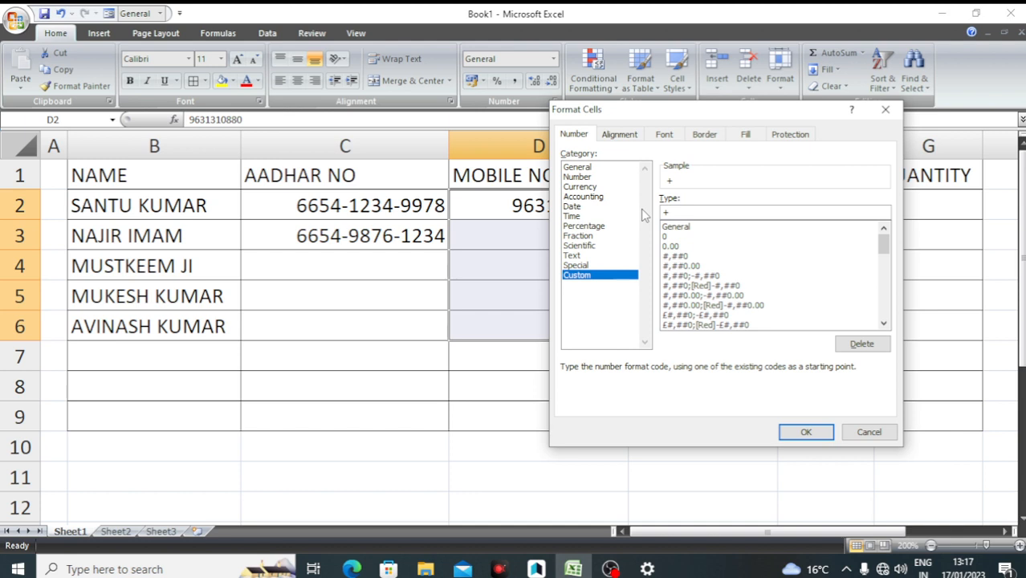
pyautogui.write('91')
pyautogui.write('0000000000')
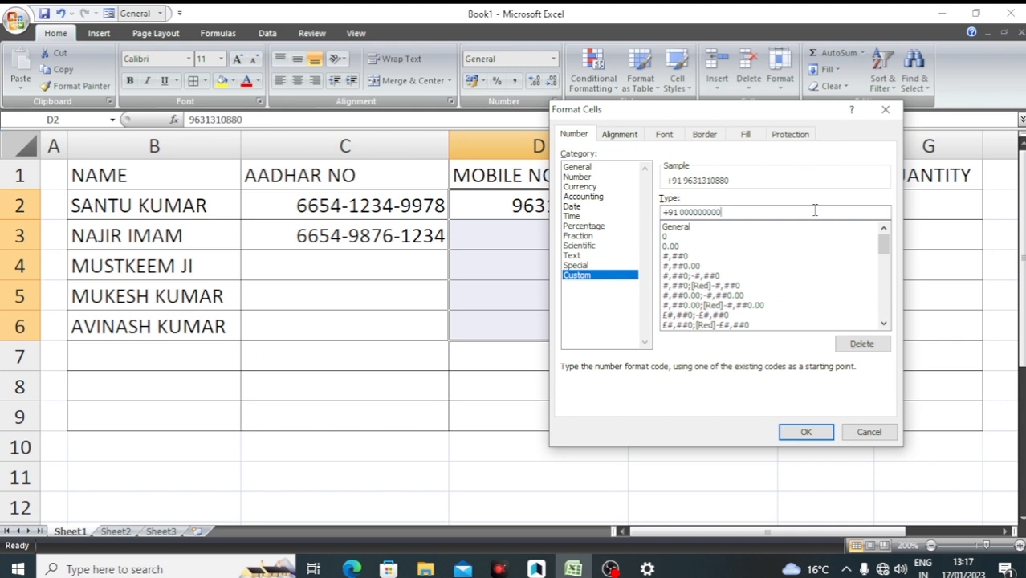
pyautogui.click(816, 431)
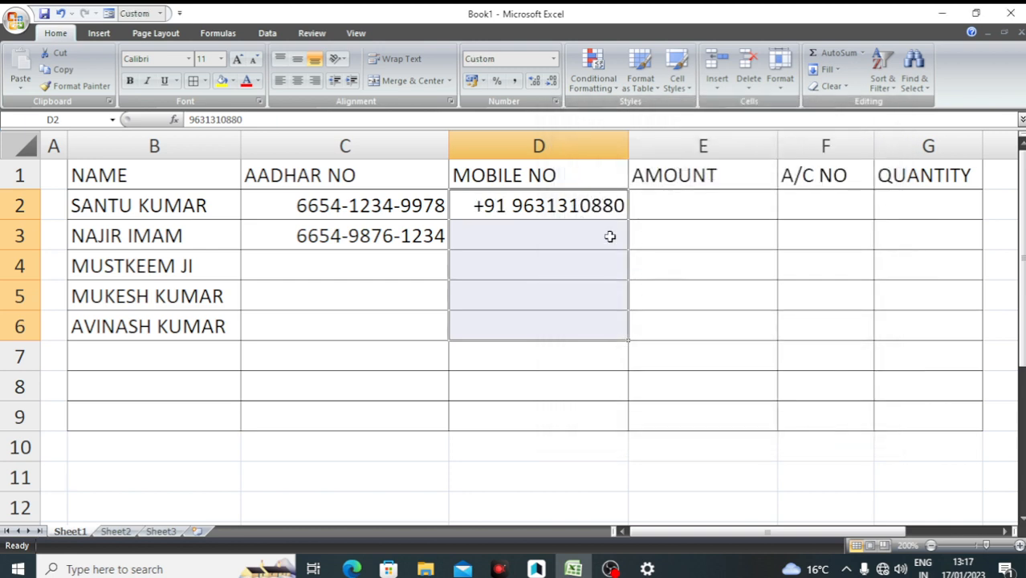
# Enter the second and third mobile numbers in D3 and D4
pyautogui.click(566, 237)
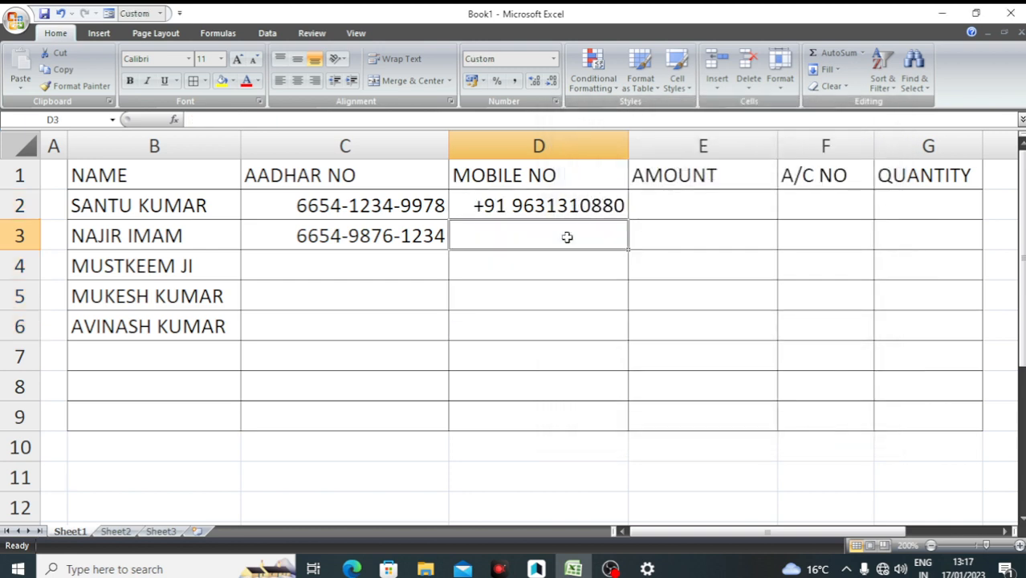
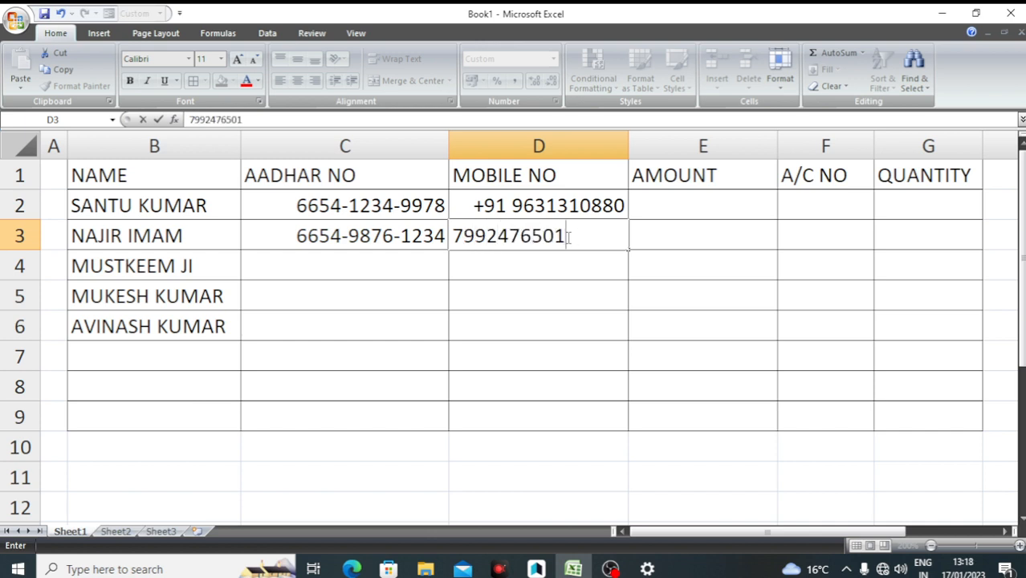
pyautogui.press('Return')
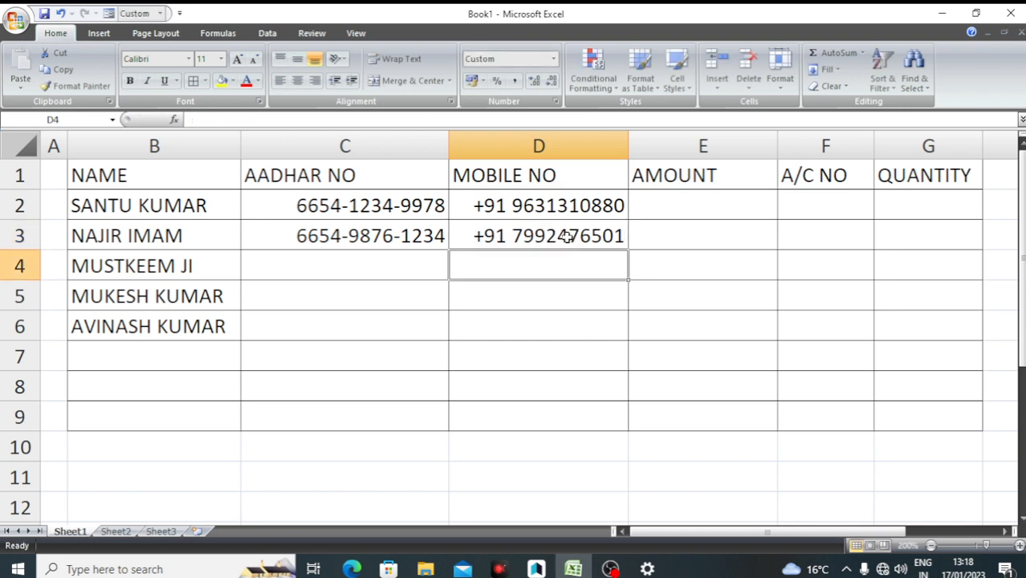
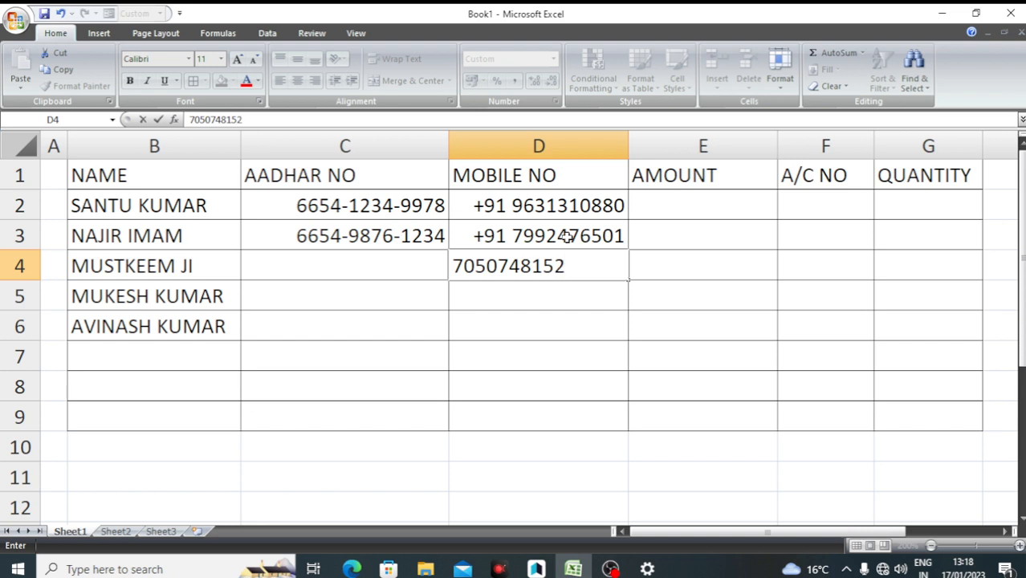
pyautogui.press('Return')
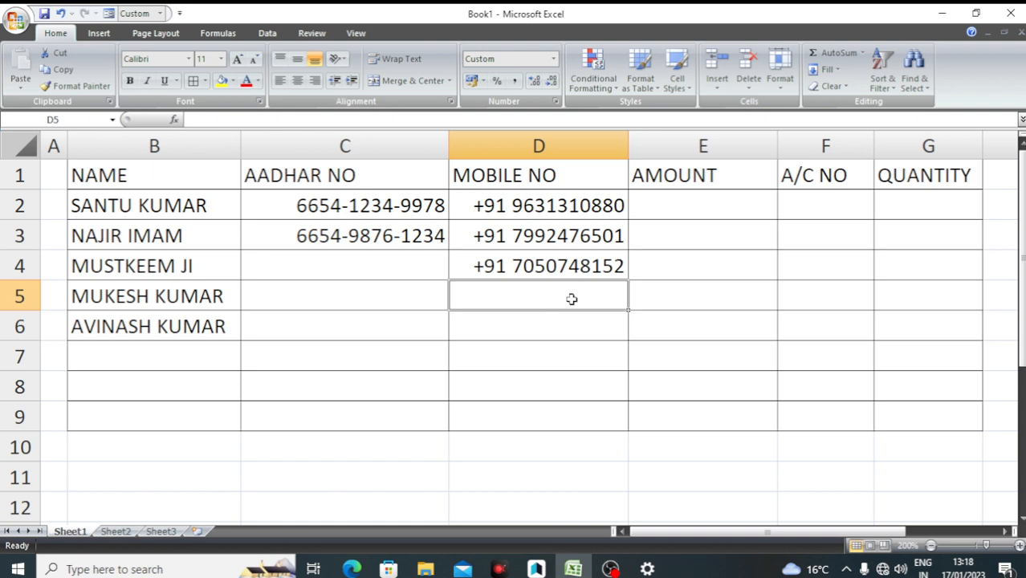
pyautogui.click(676, 214)
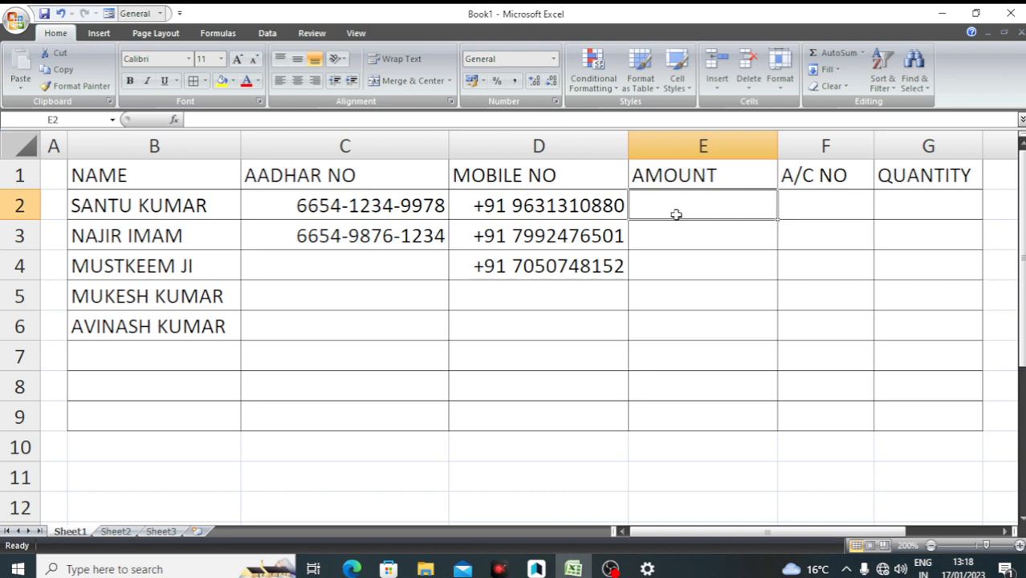
# Enter 5000 in E2 and 8000 in E3, and select the AMOUNT cells E2:E6
pyautogui.write('5000')
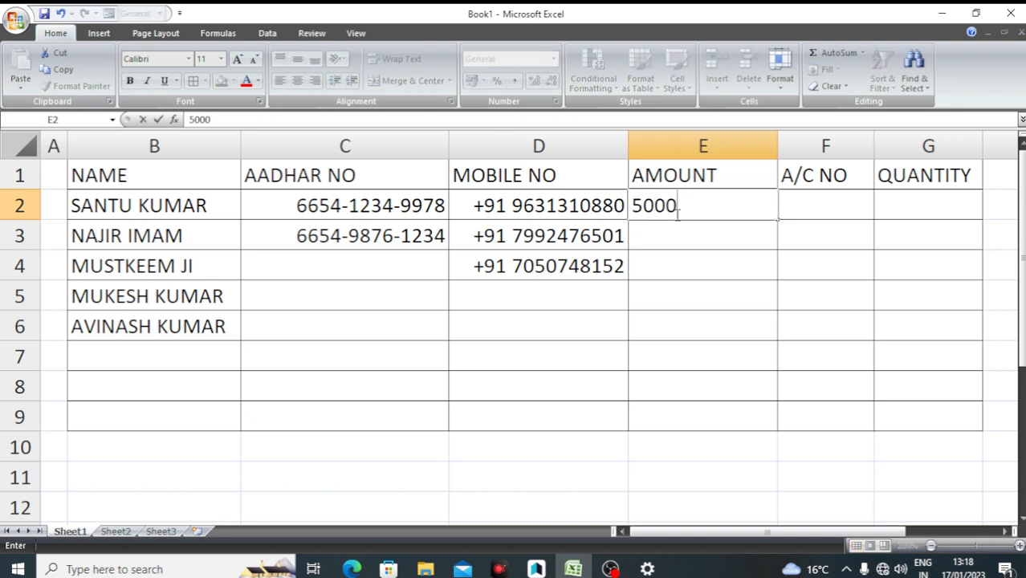
pyautogui.press('Return')
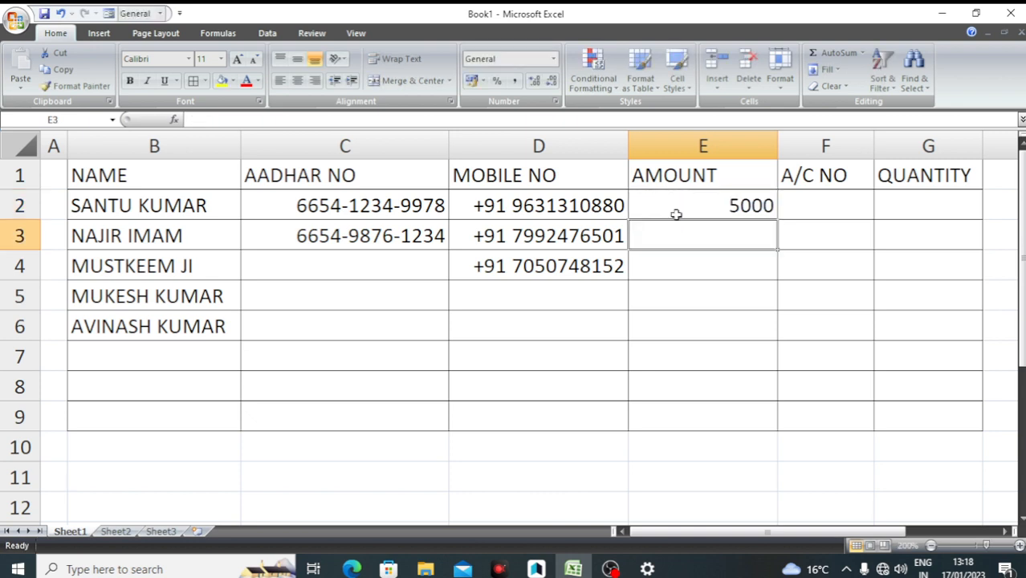
pyautogui.write('8000')
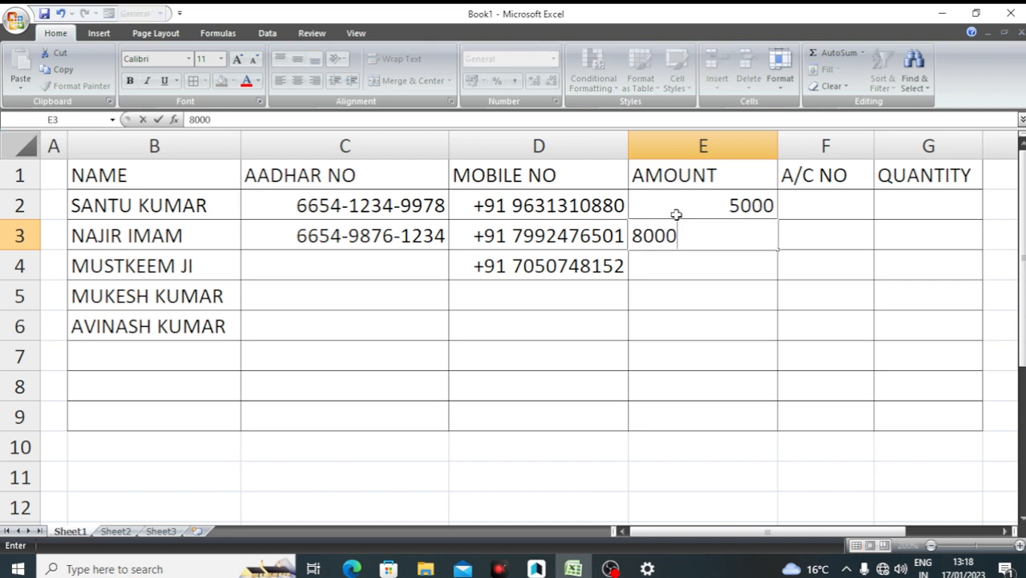
pyautogui.press('Return')
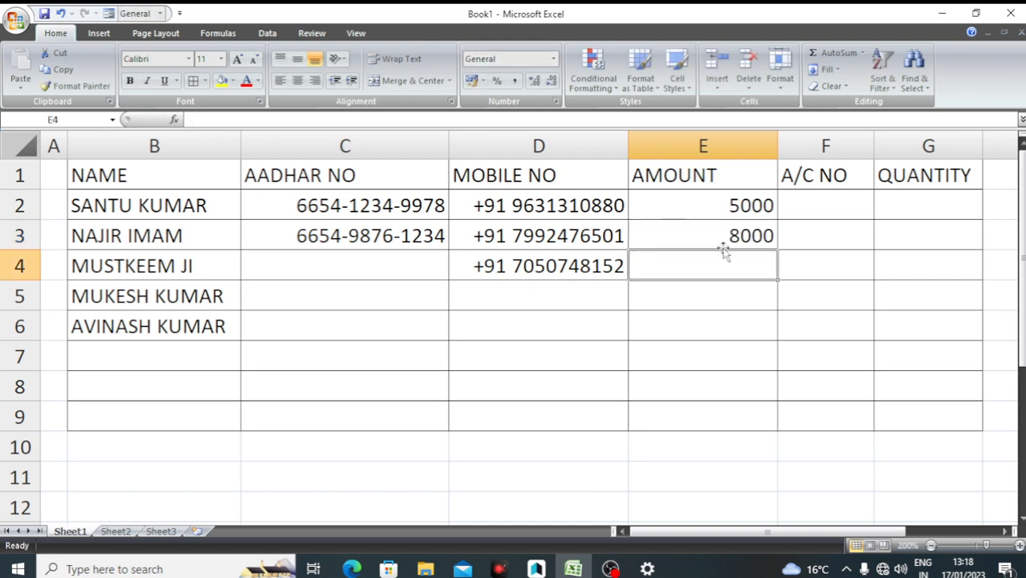
pyautogui.doubleClick(732, 210)
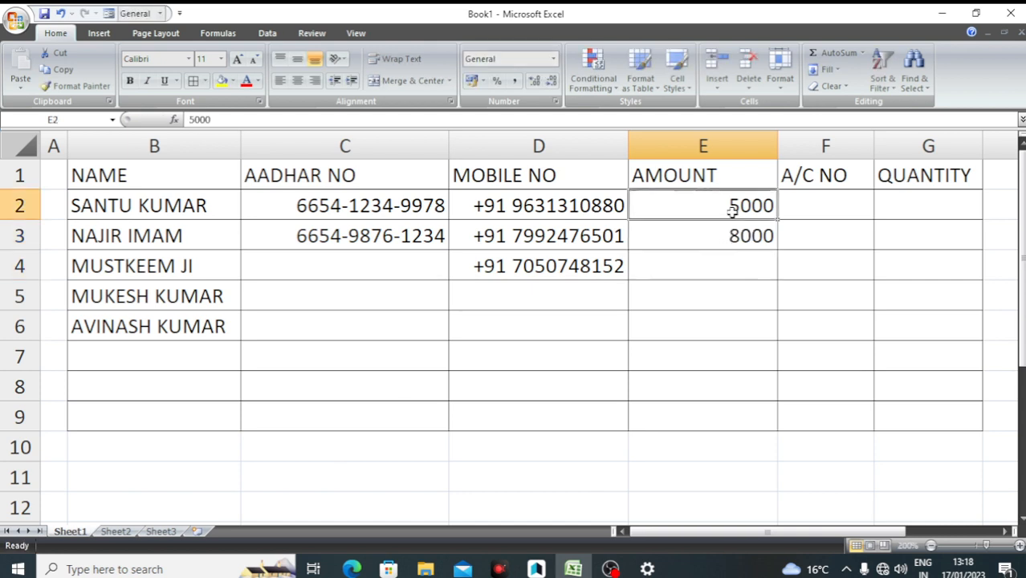
pyautogui.click(712, 277)
pyautogui.moveTo(717, 206); pyautogui.dragTo(716, 321)
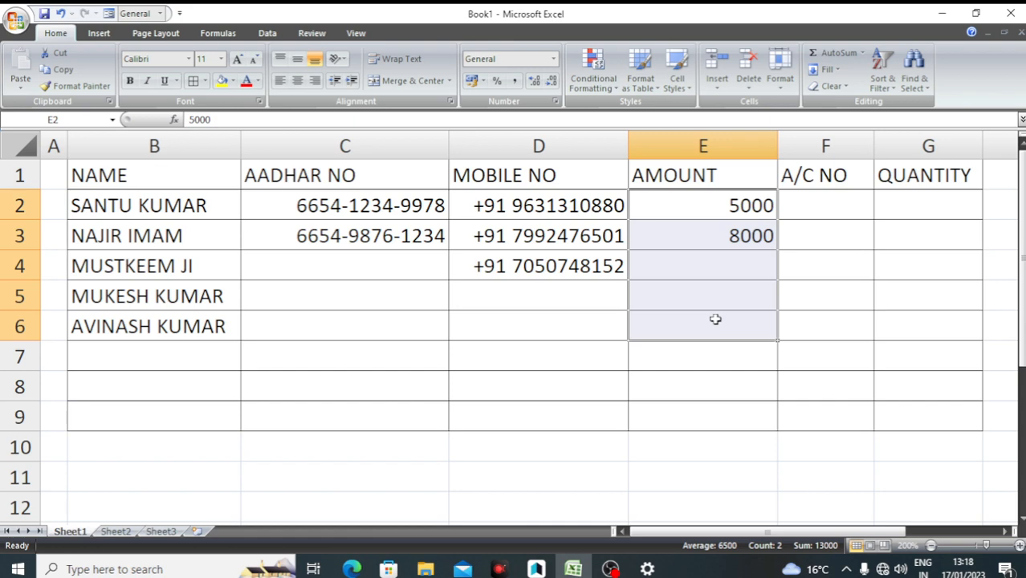
# Give the AMOUNT cells a custom "RS."0 format so they read RS.5000 and RS.8000
pyautogui.hotkey('ctrl', '1')
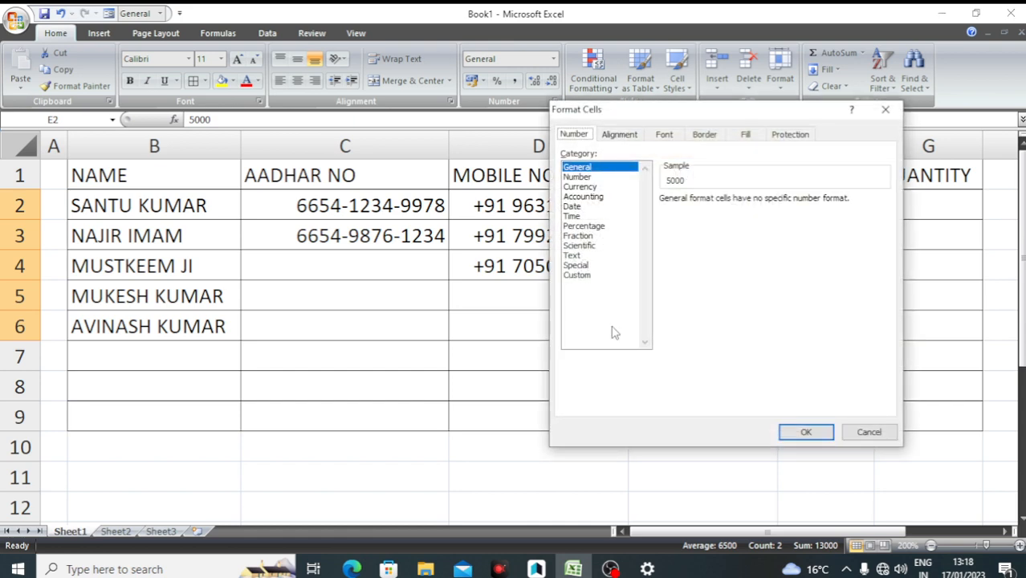
pyautogui.click(582, 276)
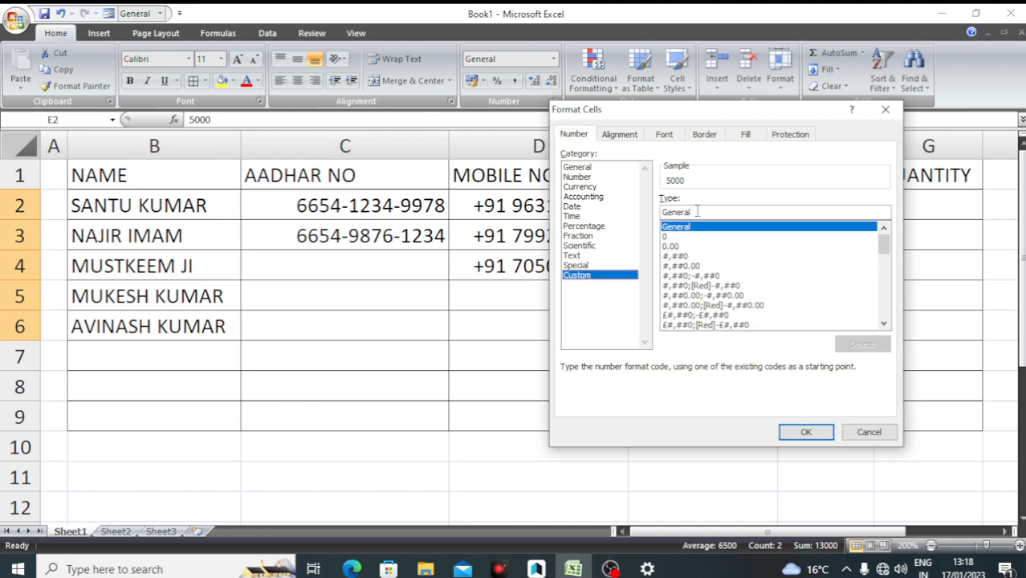
pyautogui.moveTo(693, 212); pyautogui.dragTo(654, 213)
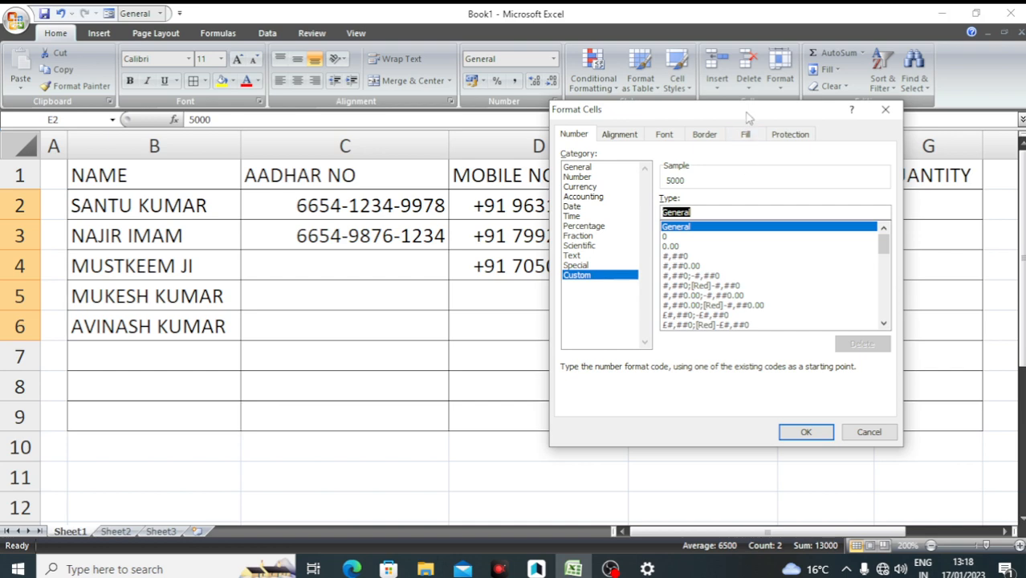
pyautogui.moveTo(747, 117); pyautogui.dragTo(544, 281)
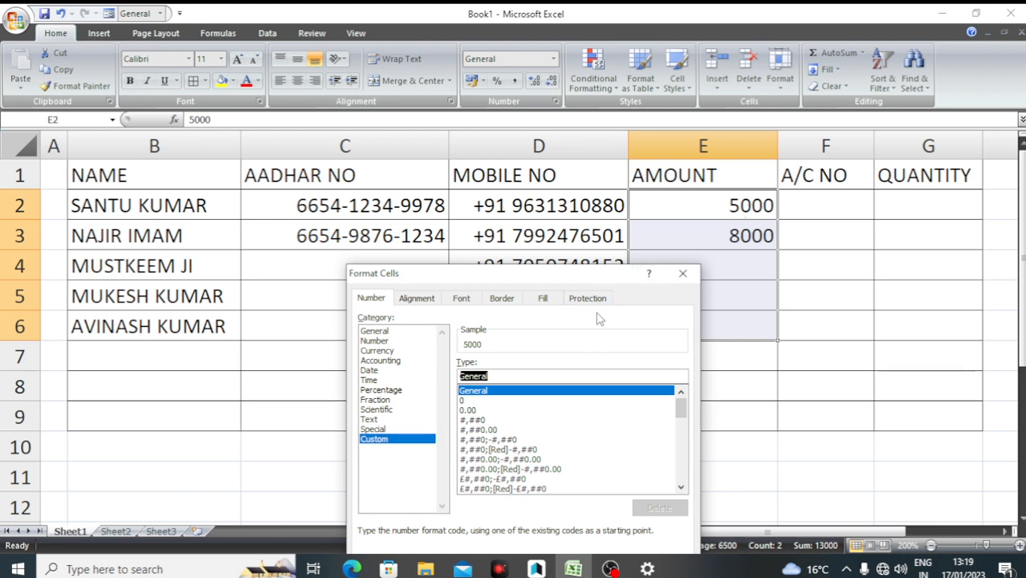
pyautogui.write('"')
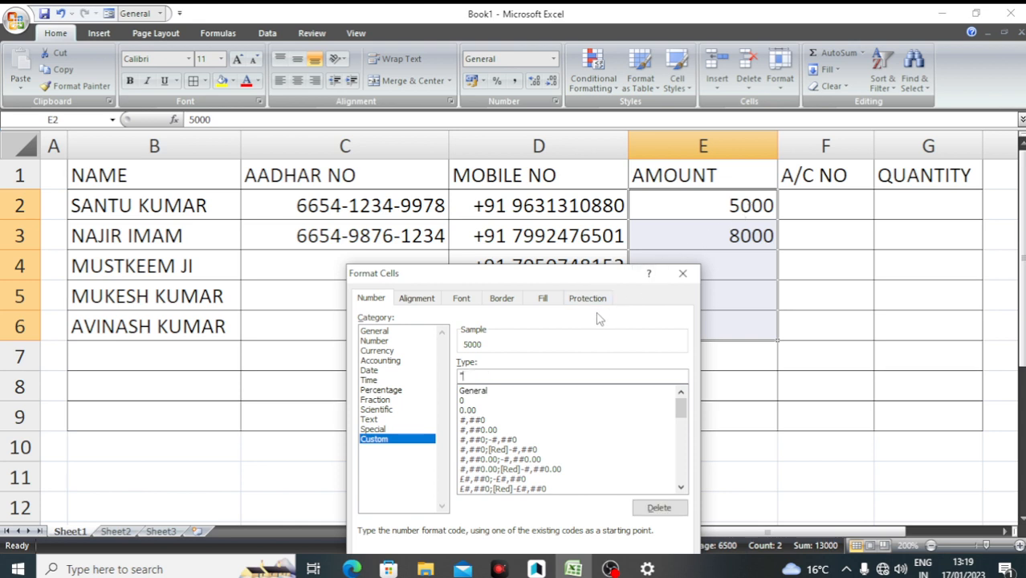
pyautogui.write('RS."')
pyautogui.write('0')
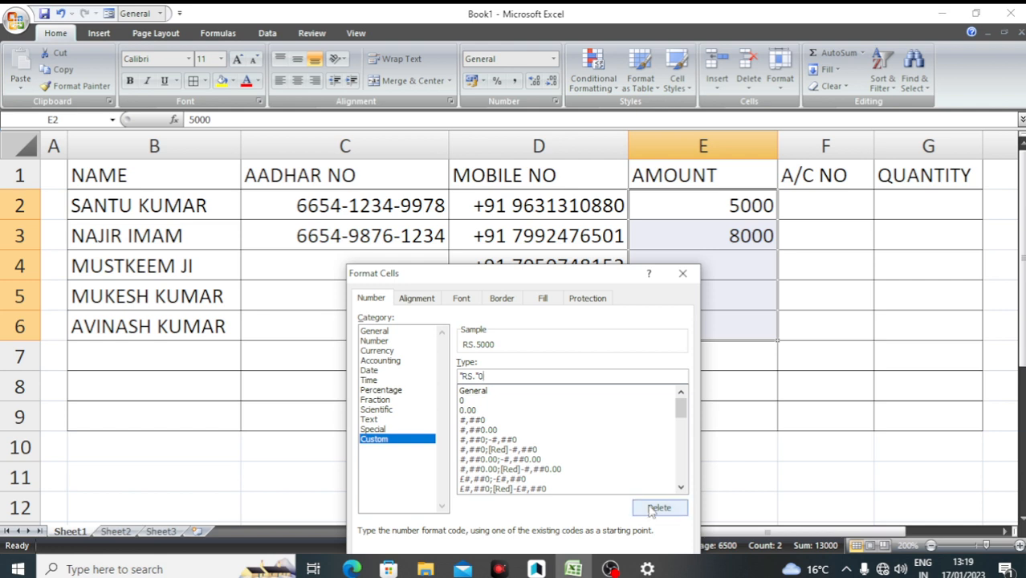
pyautogui.moveTo(600, 281); pyautogui.dragTo(549, 163)
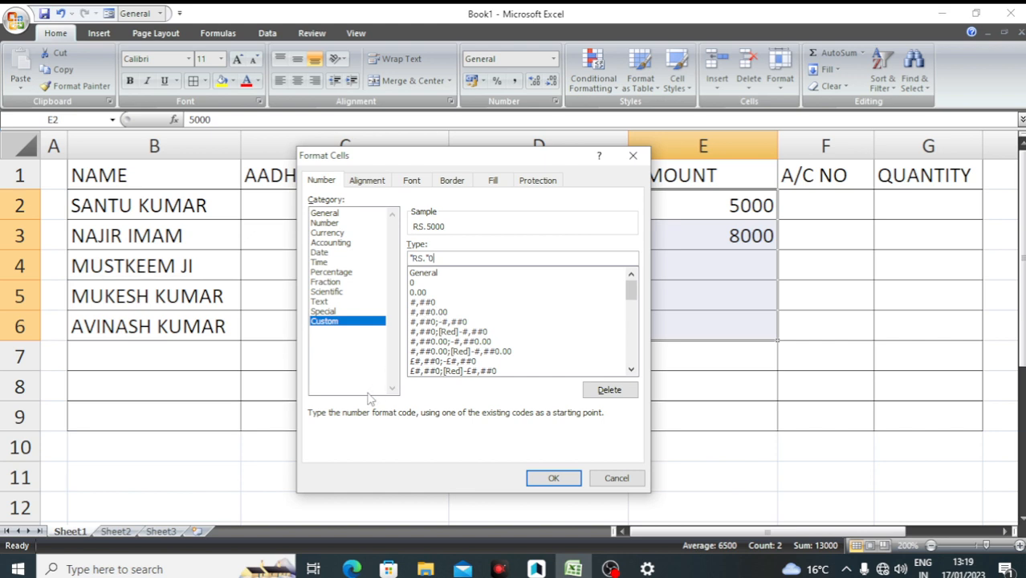
pyautogui.press('super+plus')
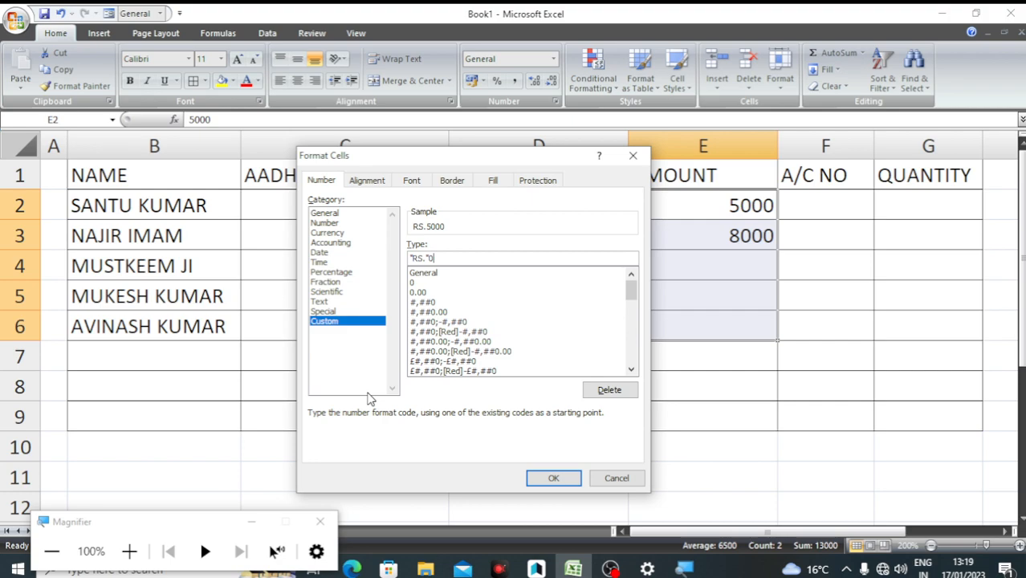
pyautogui.press('super+plus')
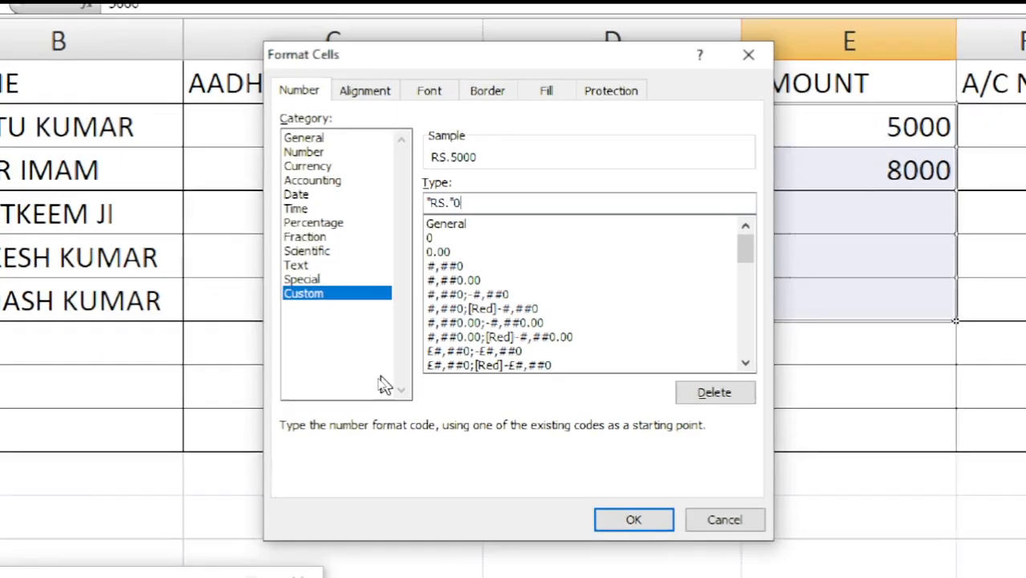
pyautogui.press('super+plus')
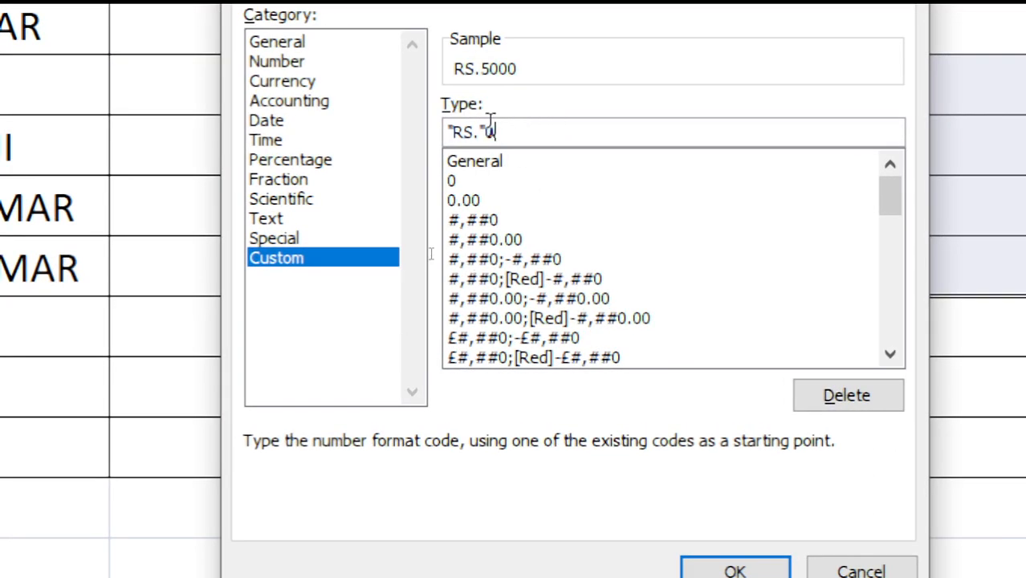
pyautogui.press('super+minus')
pyautogui.press('super+minus')
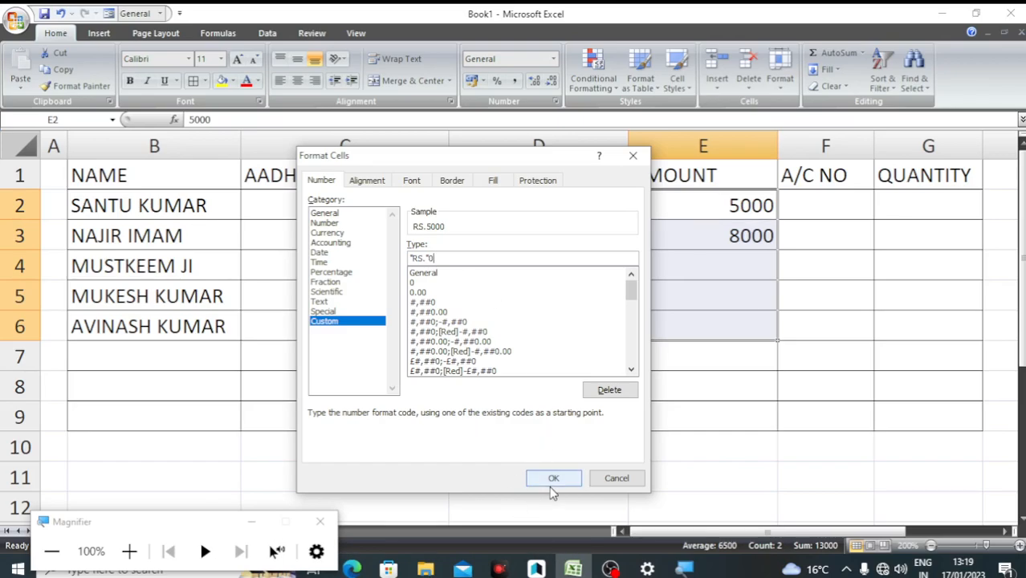
pyautogui.click(552, 479)
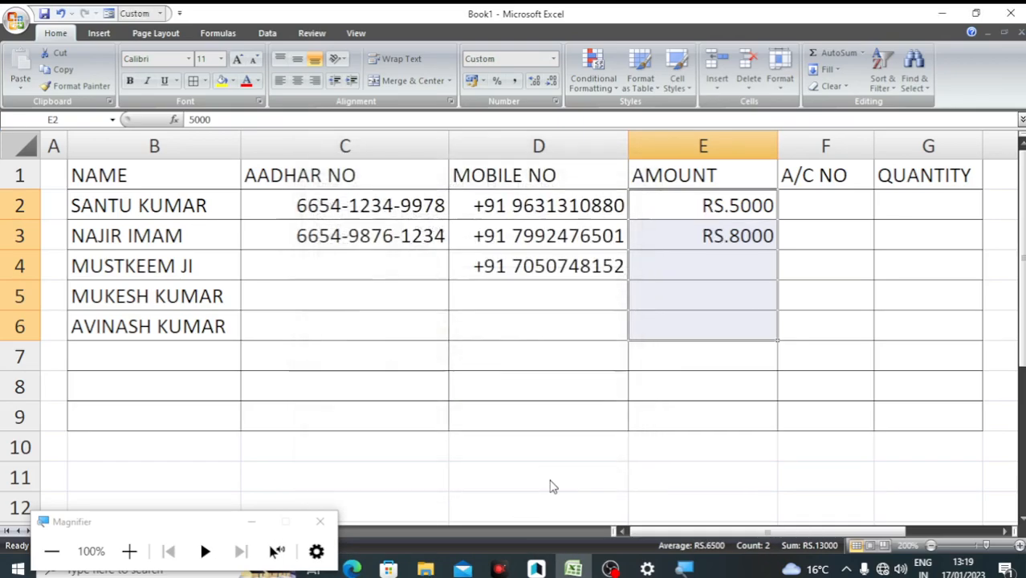
# Enter 15000 in E4 so it displays as RS.15000
pyautogui.click(730, 322)
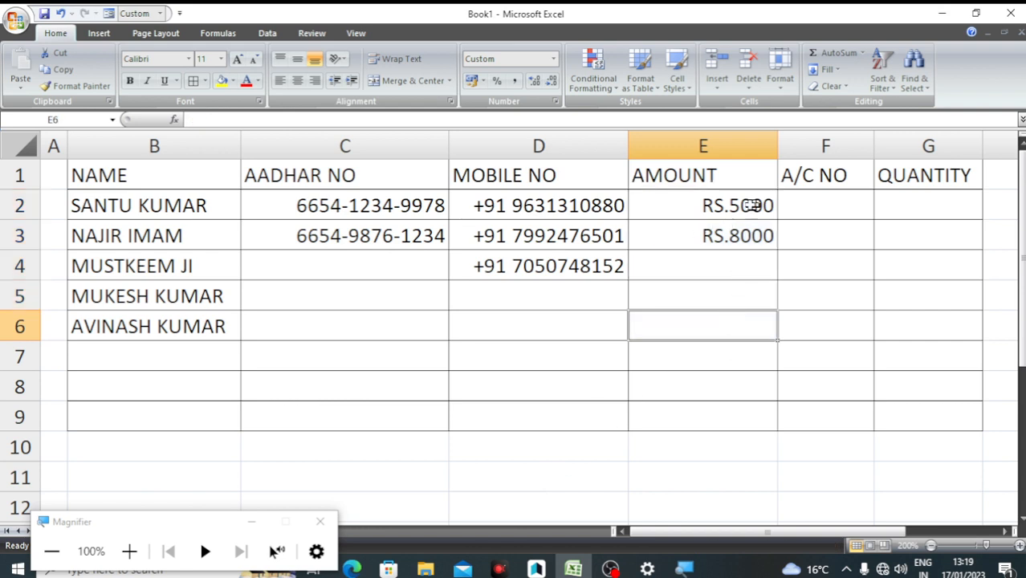
pyautogui.click(724, 269)
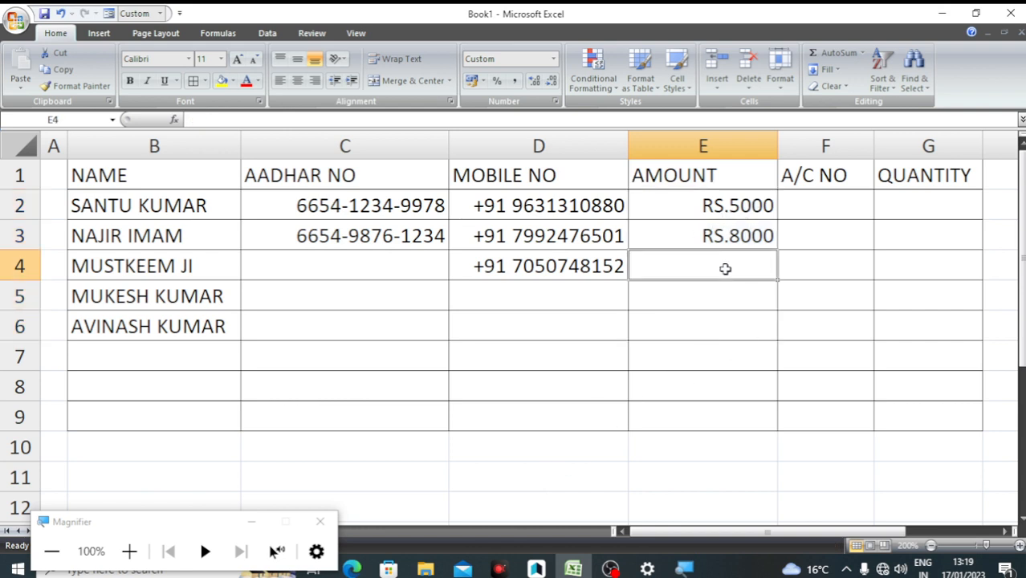
pyautogui.write('15000')
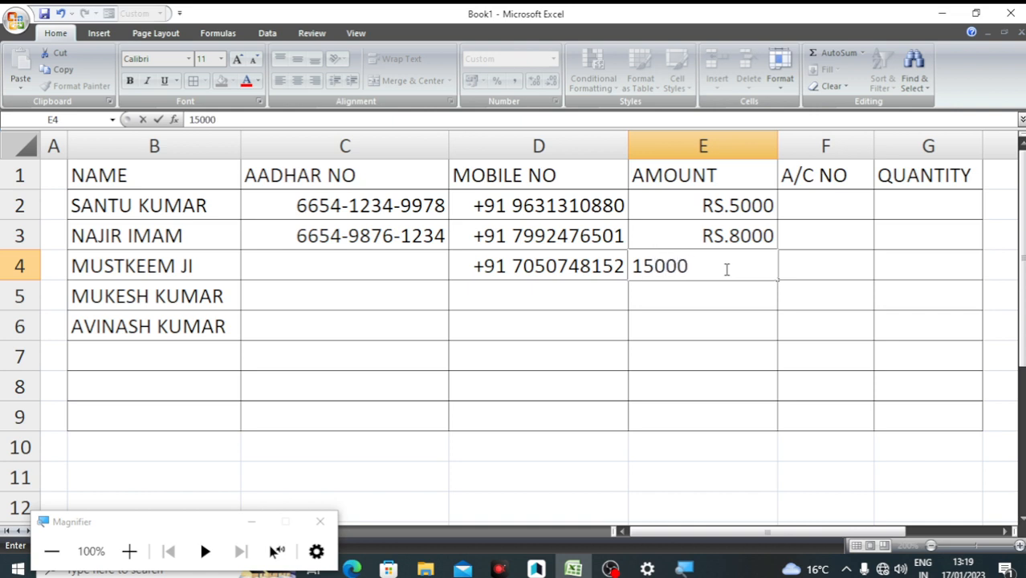
pyautogui.press('Return')
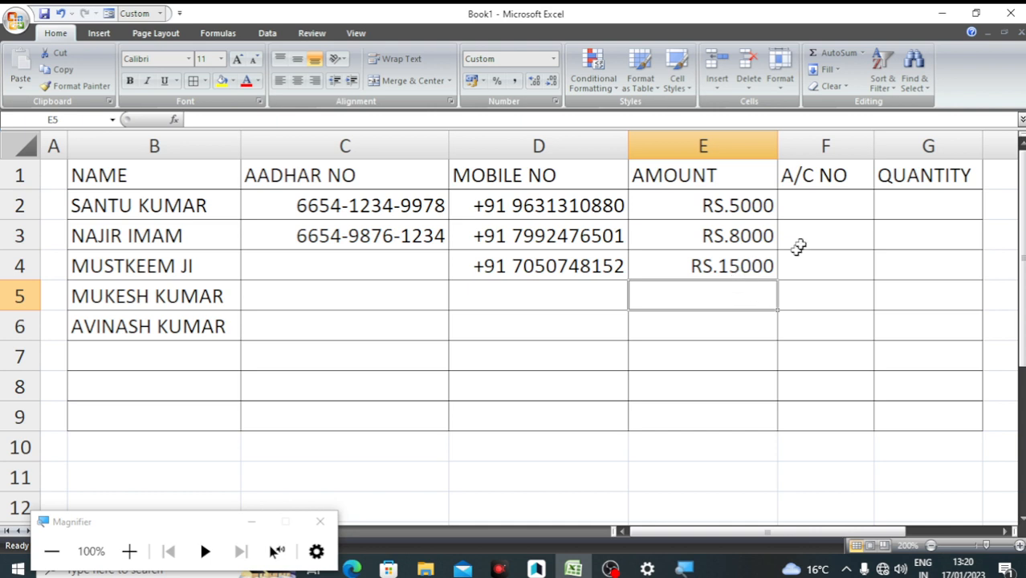
pyautogui.click(815, 199)
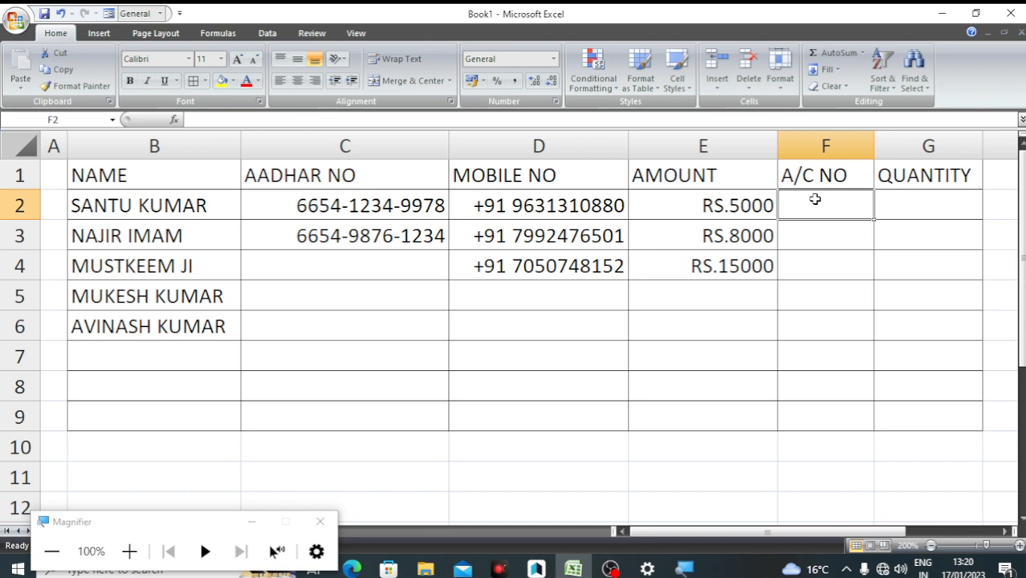
# Select F2:F5 and try an SBI custom format code, dismissing the invalid-format warning
pyautogui.moveTo(817, 204); pyautogui.dragTo(830, 313)
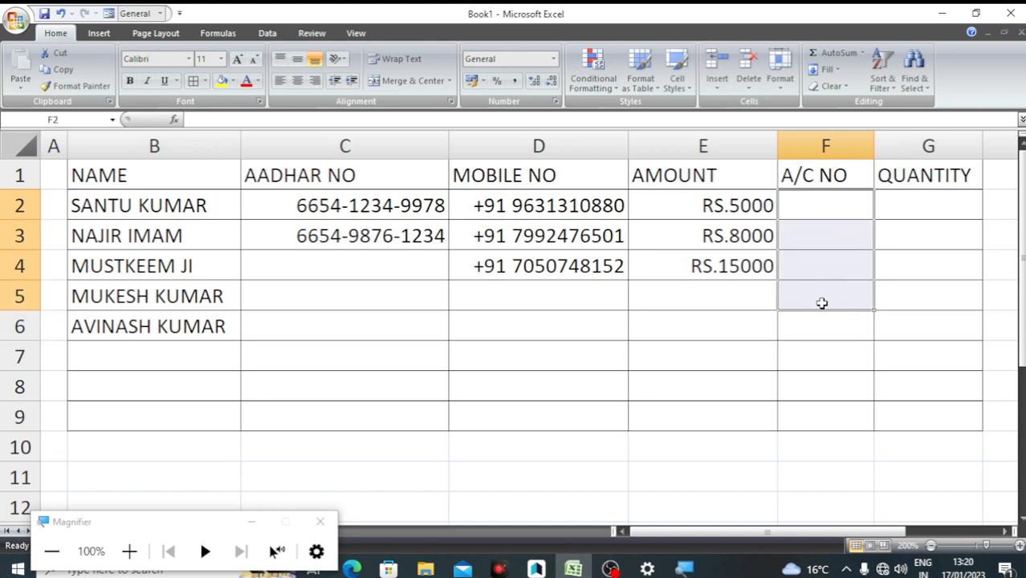
pyautogui.hotkey('ctrl', '1')
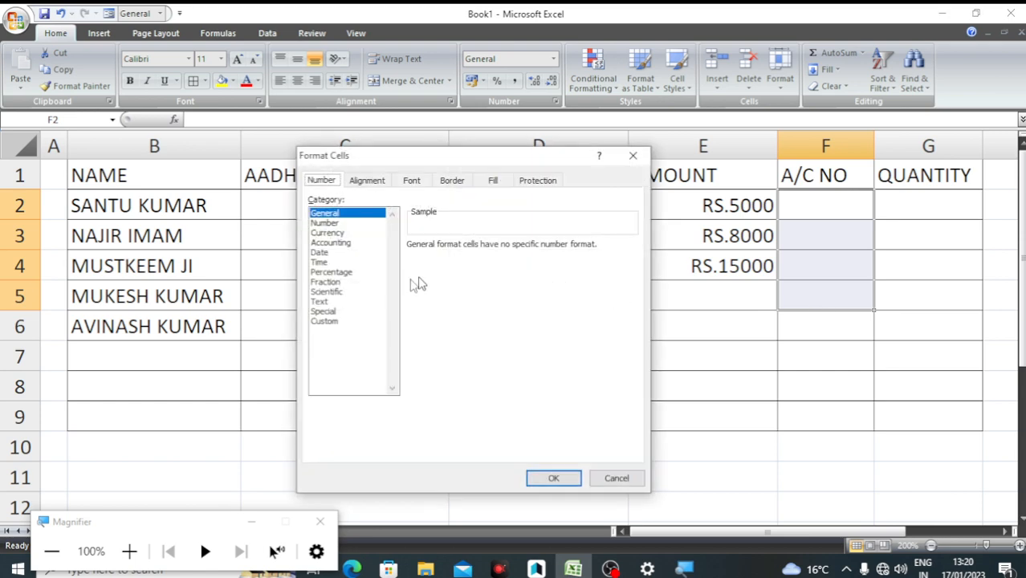
pyautogui.click(325, 321)
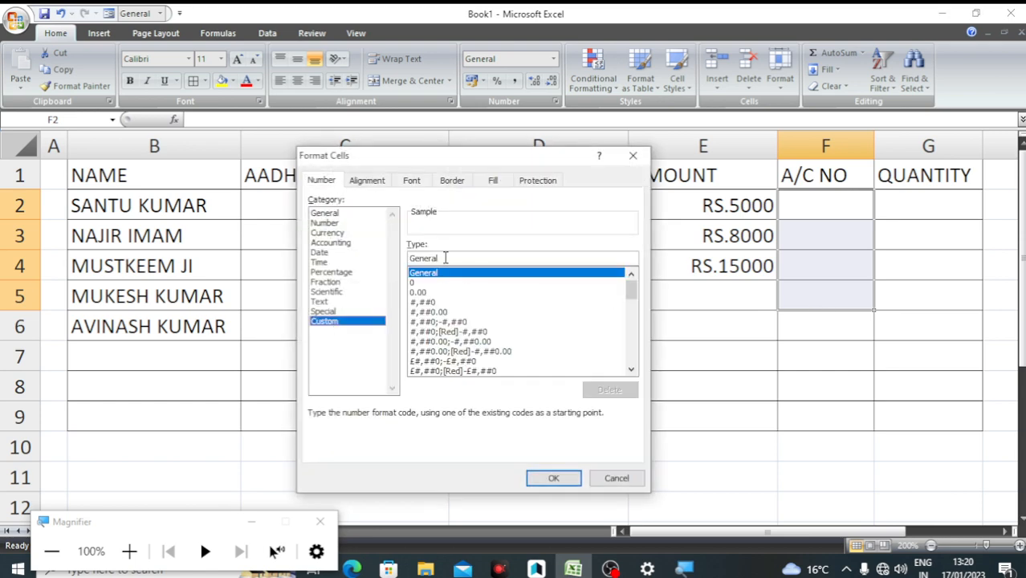
pyautogui.moveTo(443, 258); pyautogui.dragTo(377, 263)
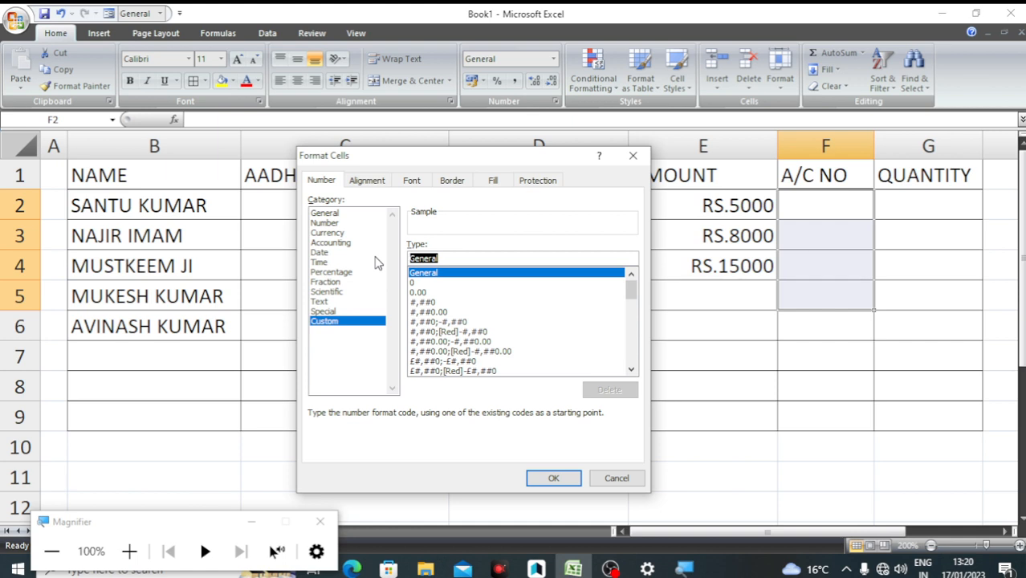
pyautogui.write('SB')
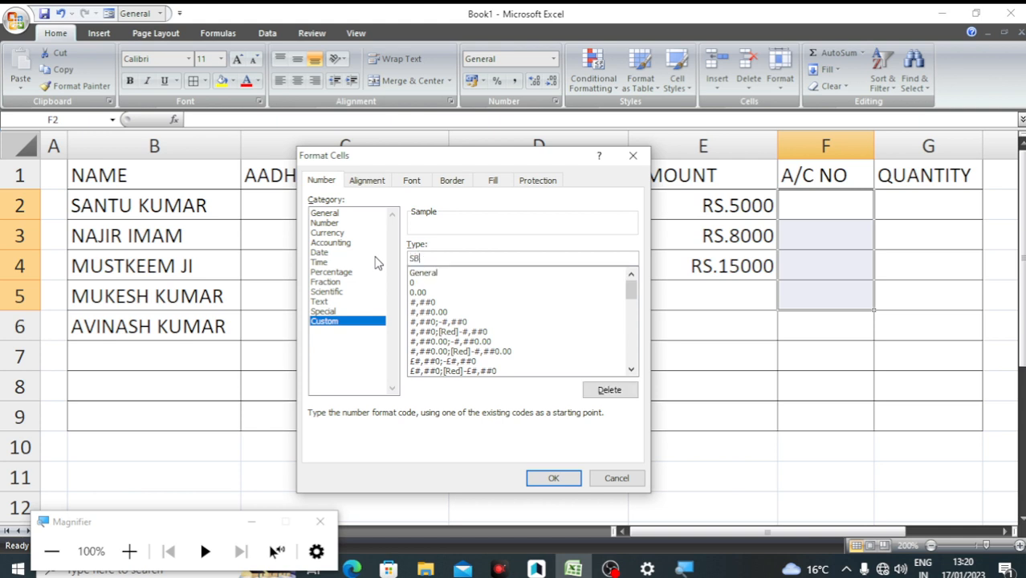
pyautogui.write('IN')
pyautogui.click(553, 478)
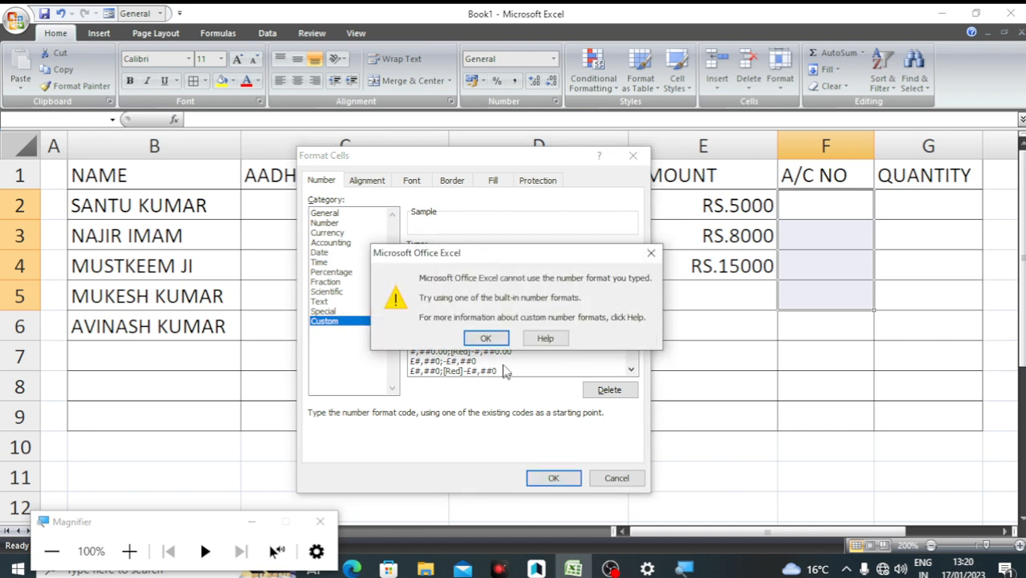
pyautogui.click(487, 338)
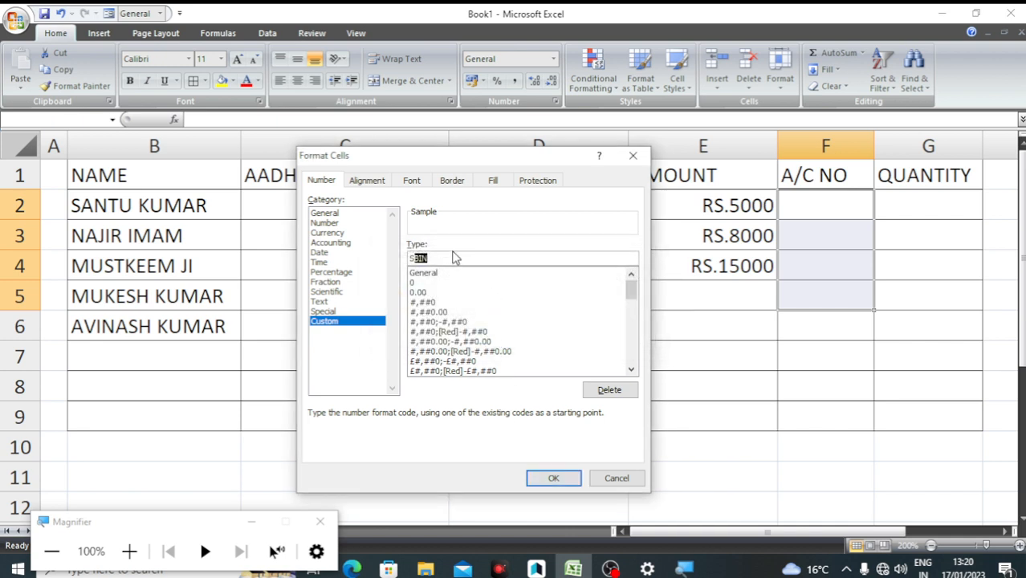
# Correct the custom format code to "SBIN"0 and apply it to F2:F5
pyautogui.click(449, 259)
pyautogui.write('"')
pyautogui.press('Left')
pyautogui.press('Left')
pyautogui.press('Left')
pyautogui.write('"0')
pyautogui.click(551, 485)
pyautogui.click(815, 202)
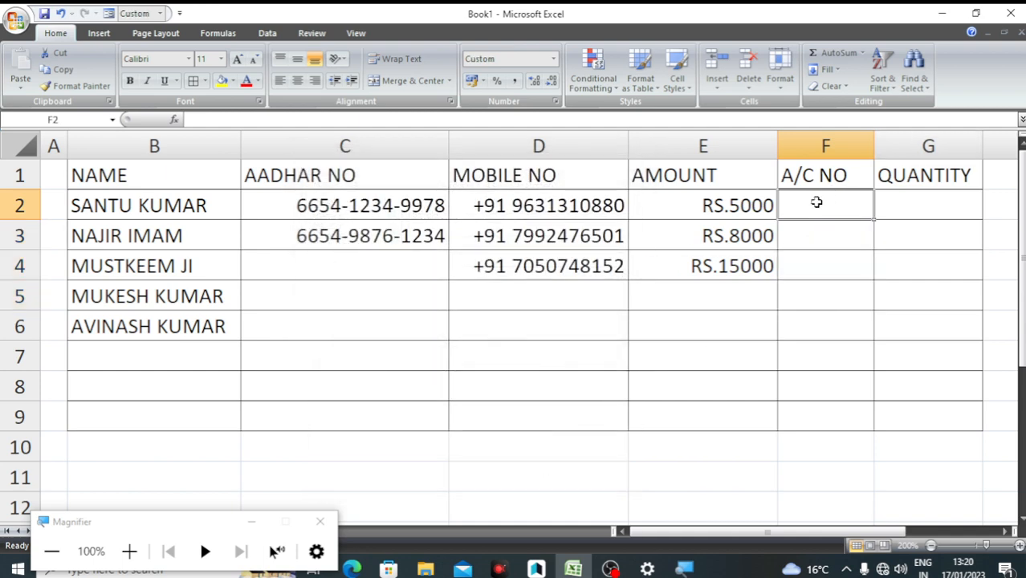
# Rename the F1 heading from A/C NO to IFSC
pyautogui.click(815, 173)
pyautogui.write('I')
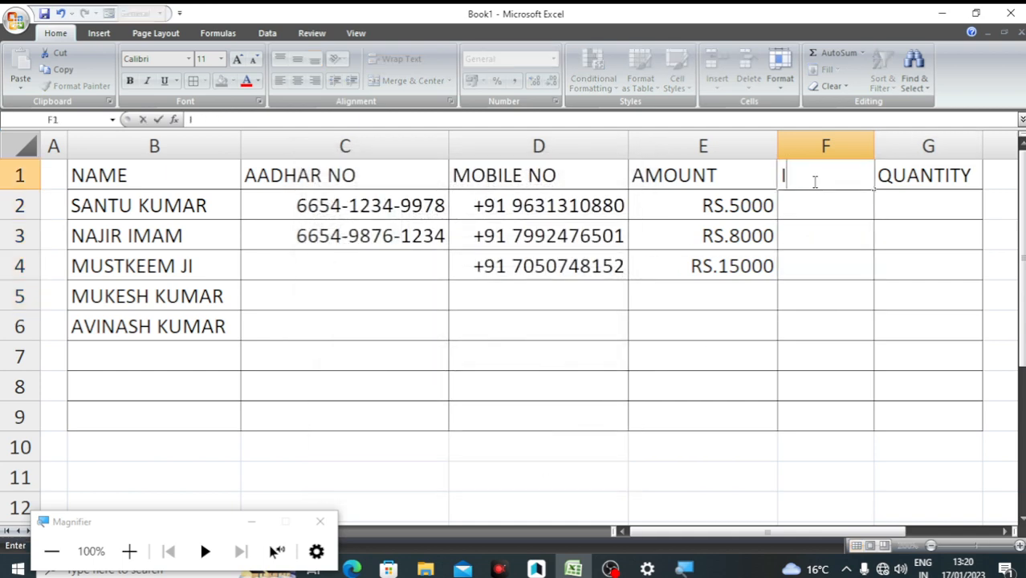
pyautogui.write('FSC')
pyautogui.press('Return')
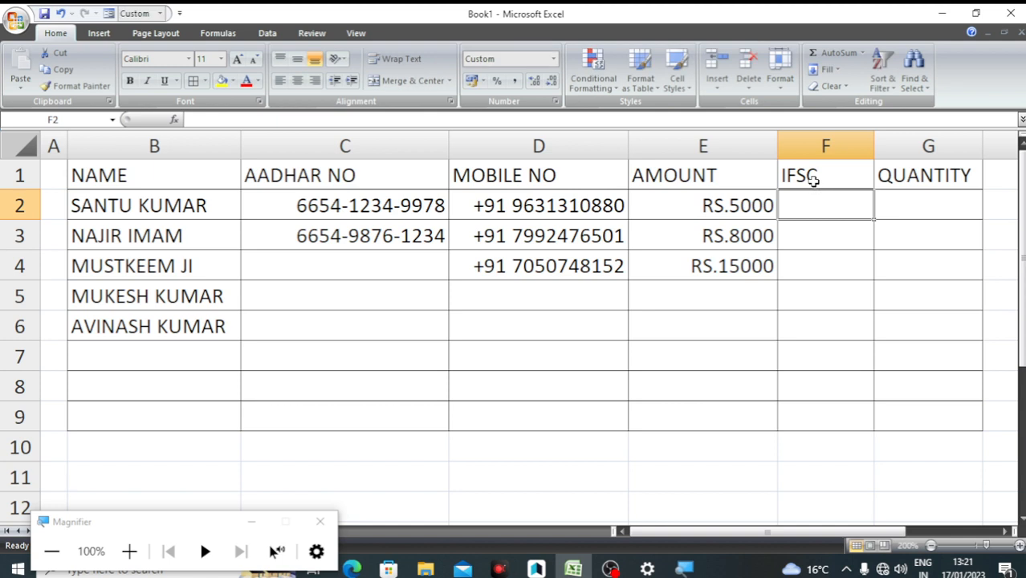
# Enter the IFSC codes in F2 and F3 so both display SBIN10771
pyautogui.write('1077')
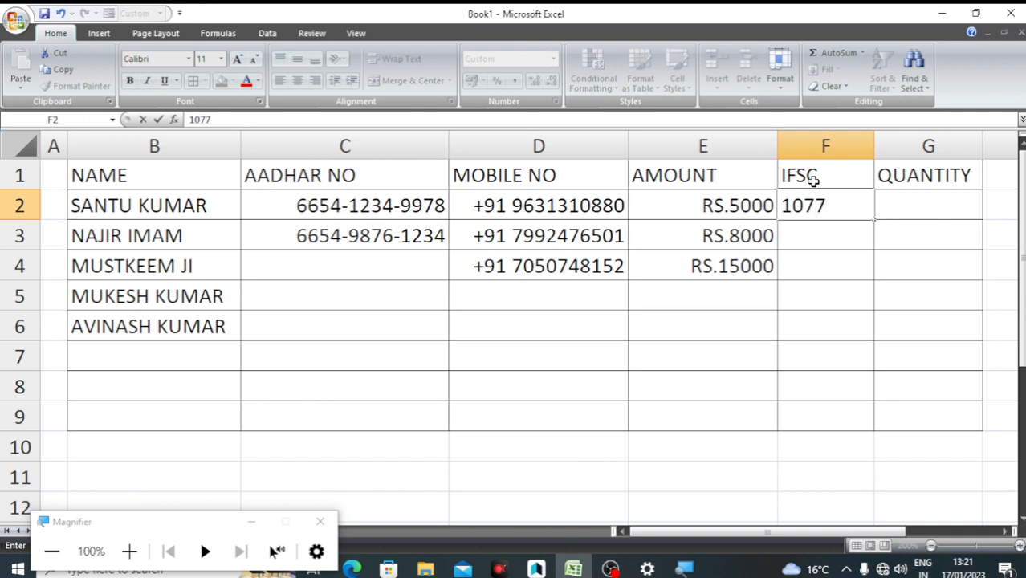
pyautogui.write('71')
pyautogui.press('BackSpace')
pyautogui.press('BackSpace')
pyautogui.press('BackSpace')
pyautogui.write('71')
pyautogui.press('Home')
pyautogui.write('SBIN')
pyautogui.press('Return')
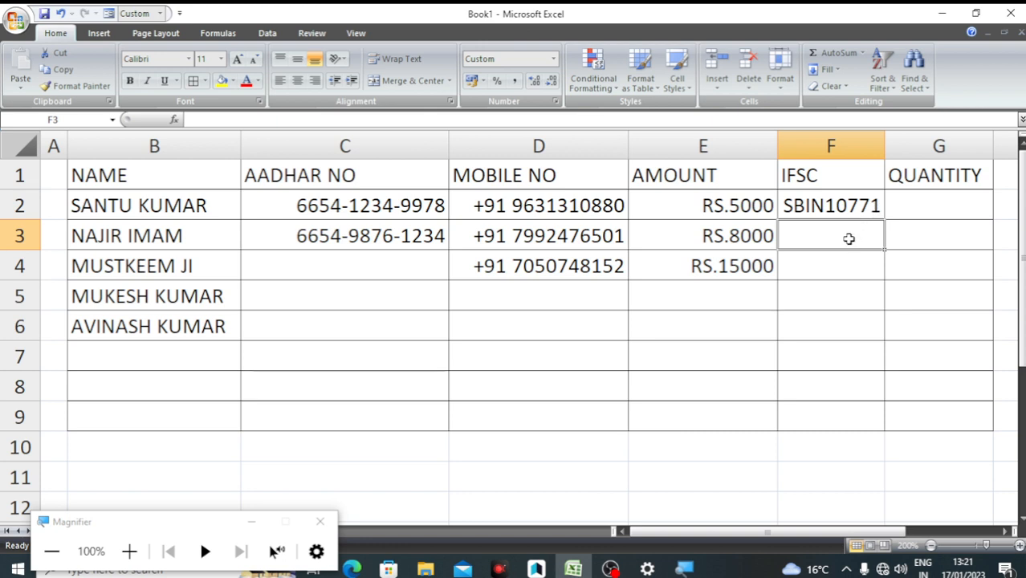
pyautogui.write('10771')
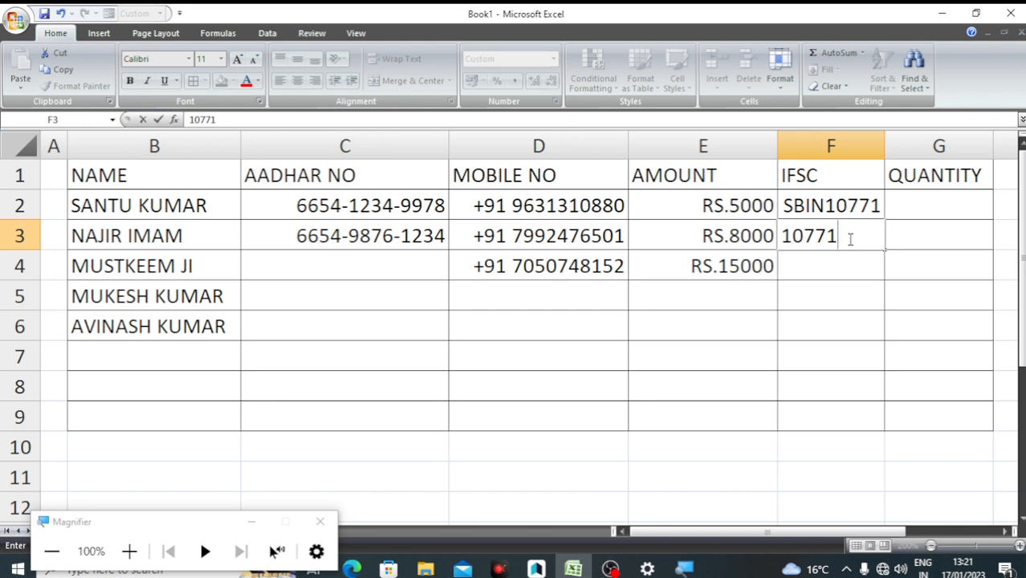
pyautogui.press('Return')
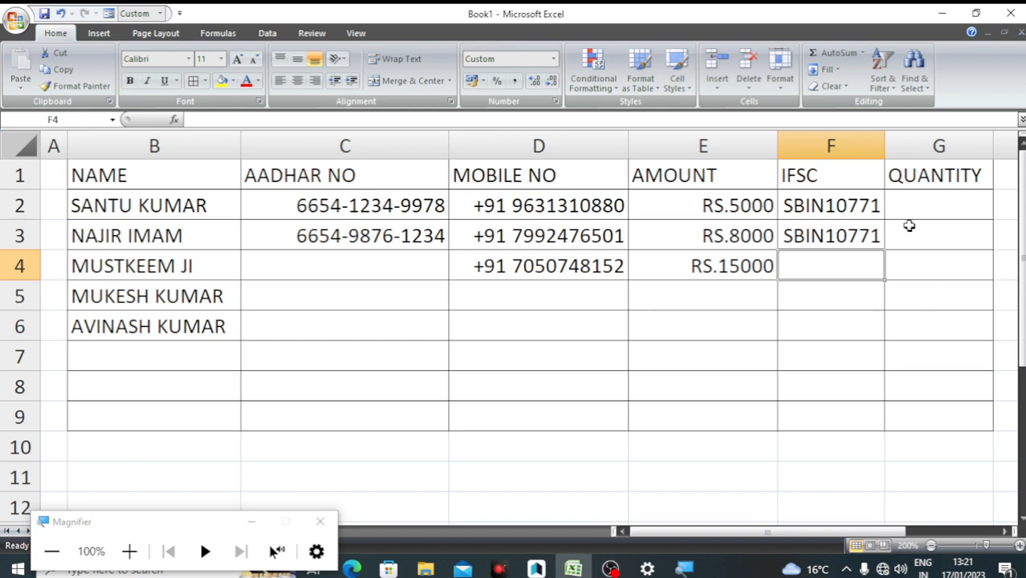
pyautogui.click(930, 202)
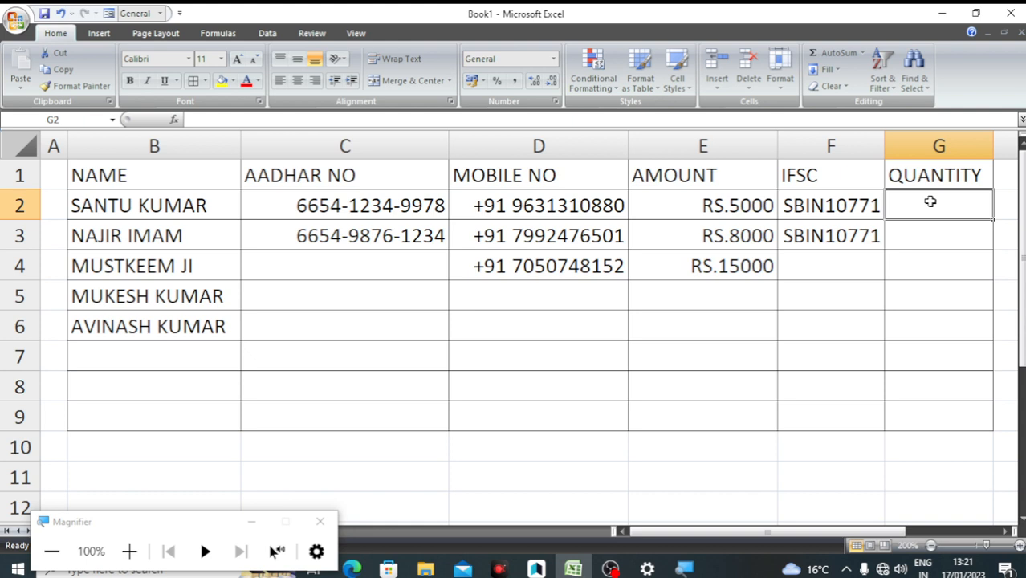
# Enter quantity 5 in G2 and select the QUANTITY cells G2:G6
pyautogui.write('5')
pyautogui.press('Return')
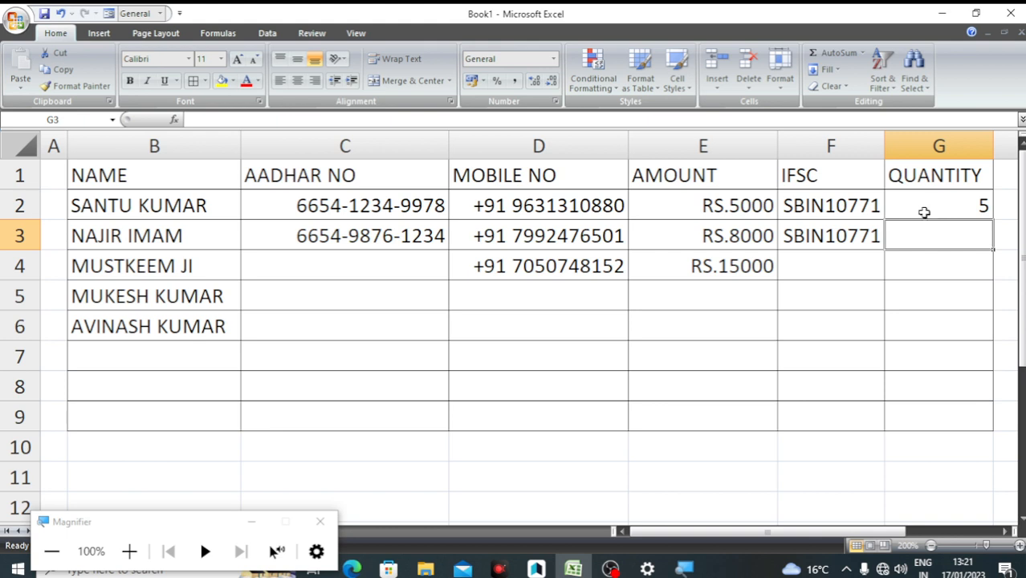
pyautogui.moveTo(925, 211); pyautogui.dragTo(919, 327)
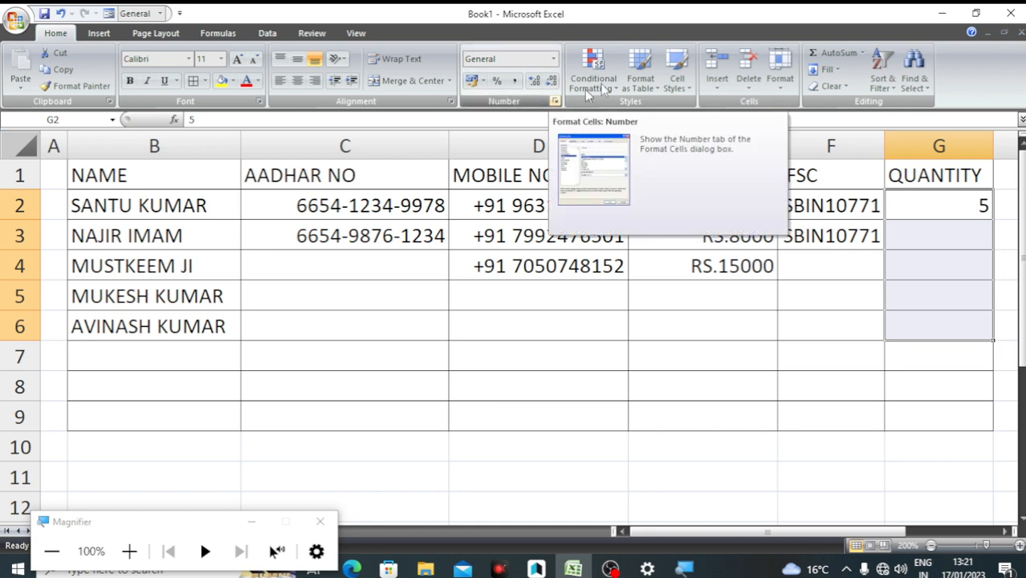
# Apply a custom 0 "PCS" format to the QUANTITY cells so G2 reads 5 PCS
pyautogui.click(779, 71)
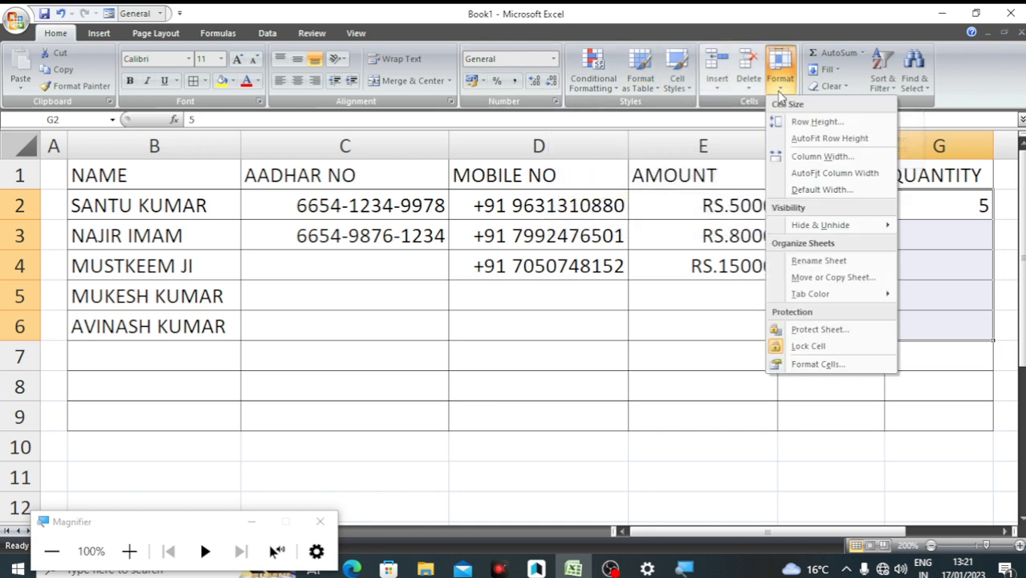
pyautogui.click(805, 365)
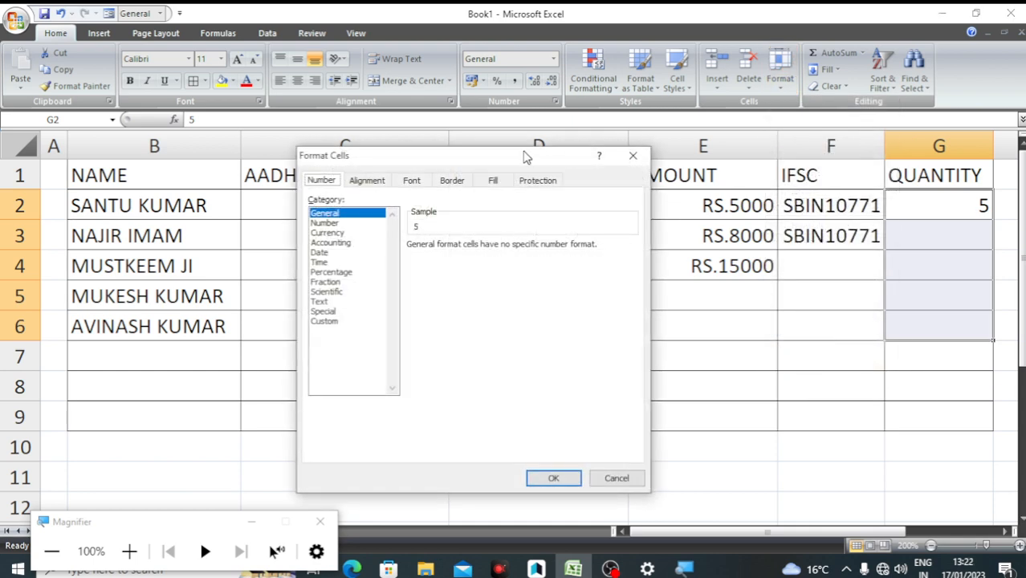
pyautogui.click(326, 321)
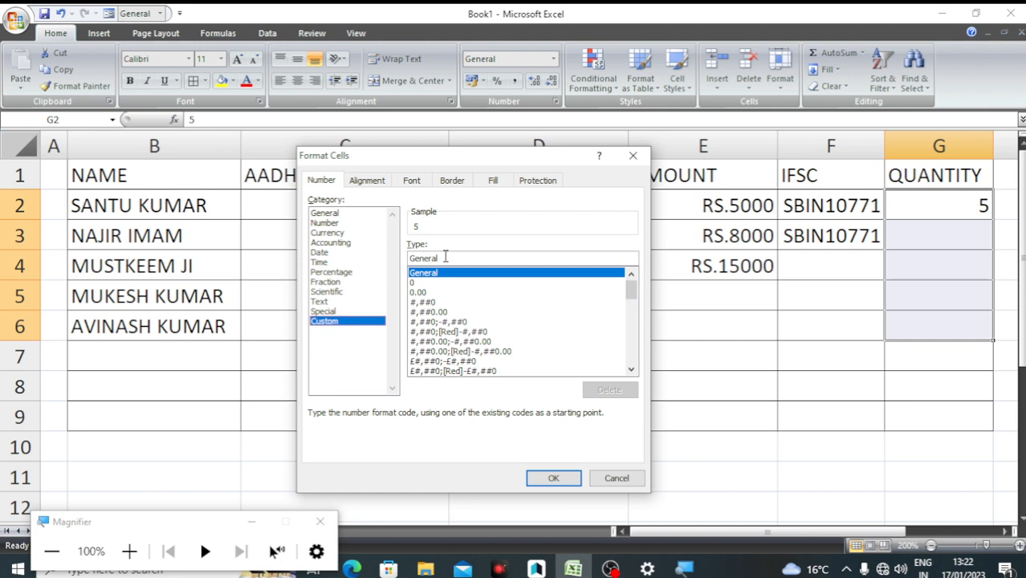
pyautogui.moveTo(444, 257); pyautogui.dragTo(409, 259)
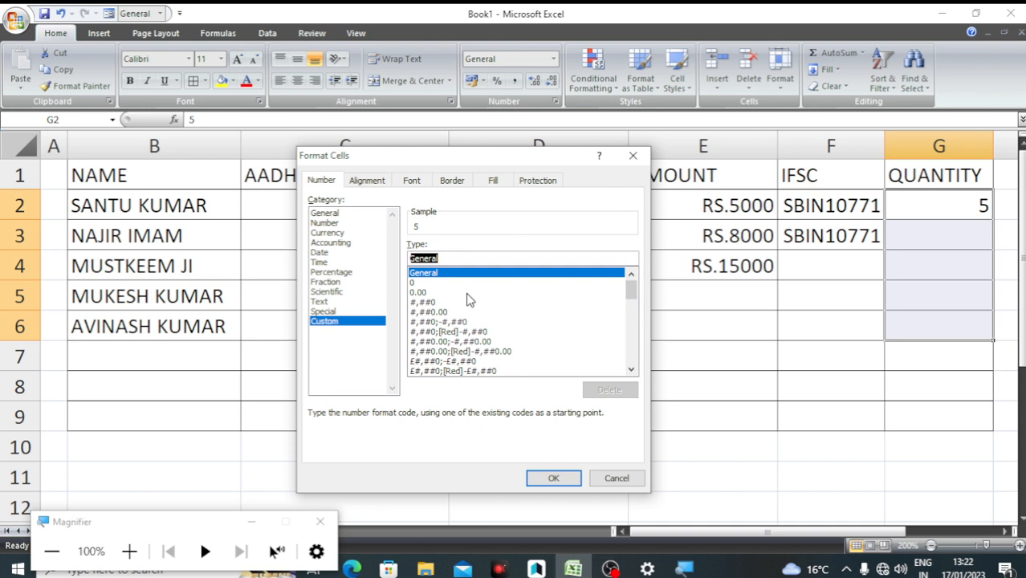
pyautogui.write('0')
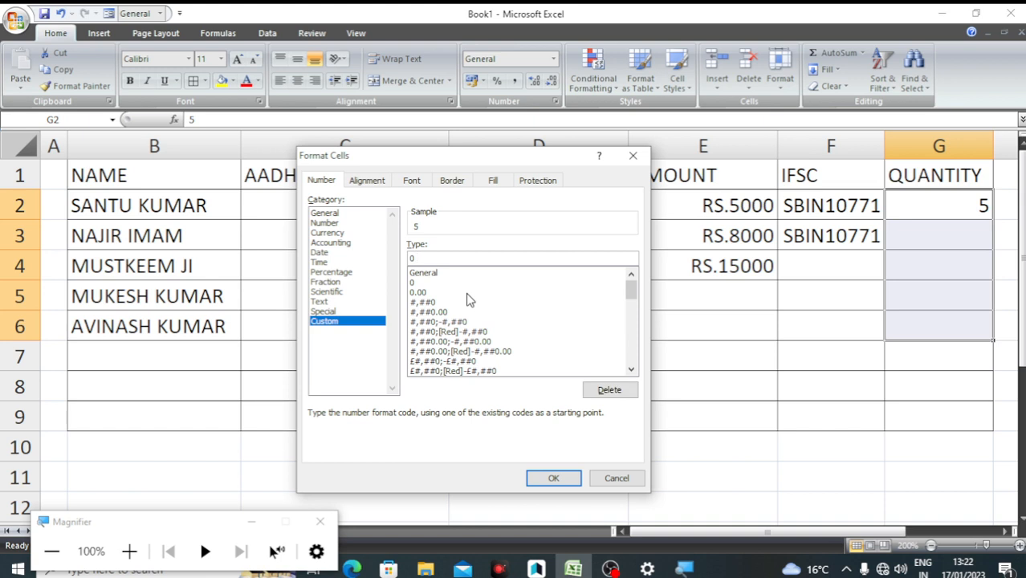
pyautogui.write(' "PCS"')
pyautogui.click(549, 481)
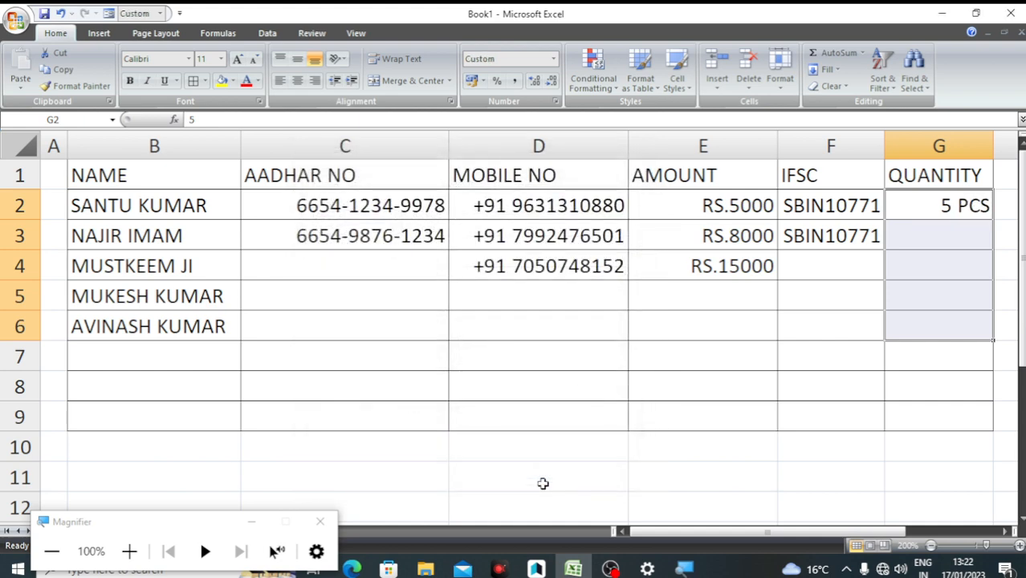
# Enter quantities 10 and 15 in G3 and G4, shown as 10 PCS and 15 PCS
pyautogui.click(929, 235)
pyautogui.write('10')
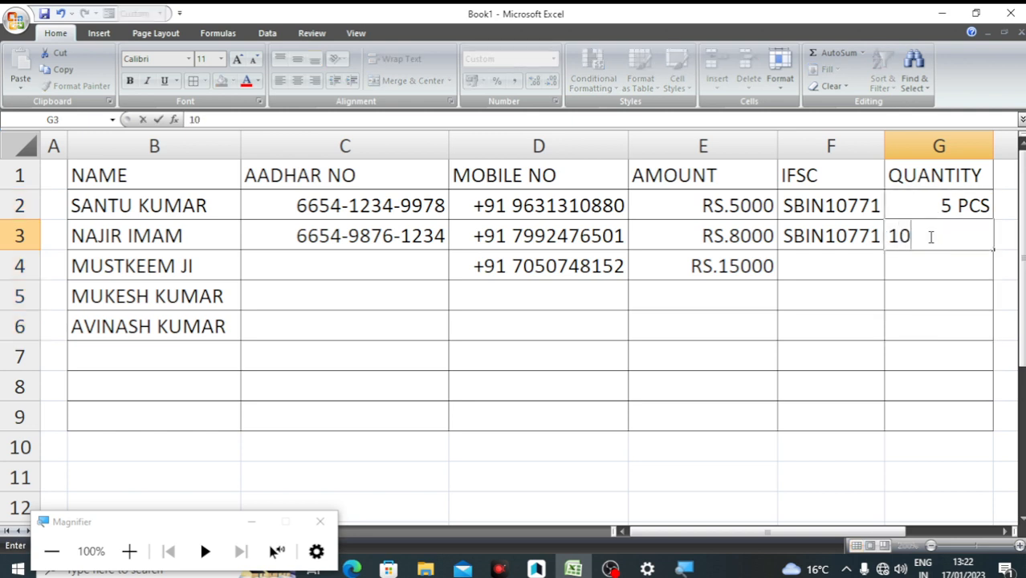
pyautogui.press('Return')
pyautogui.write('15')
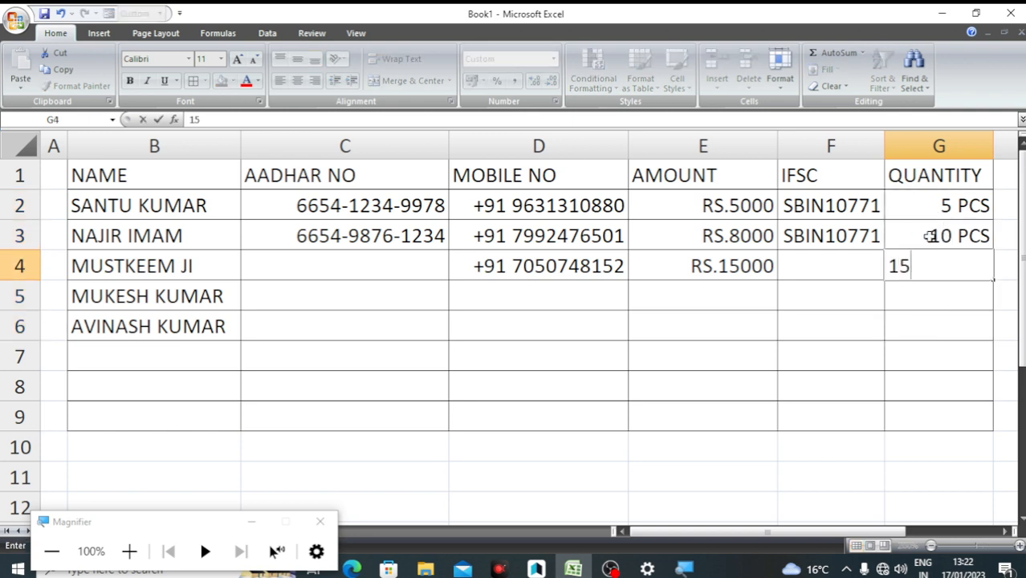
pyautogui.press('Return')
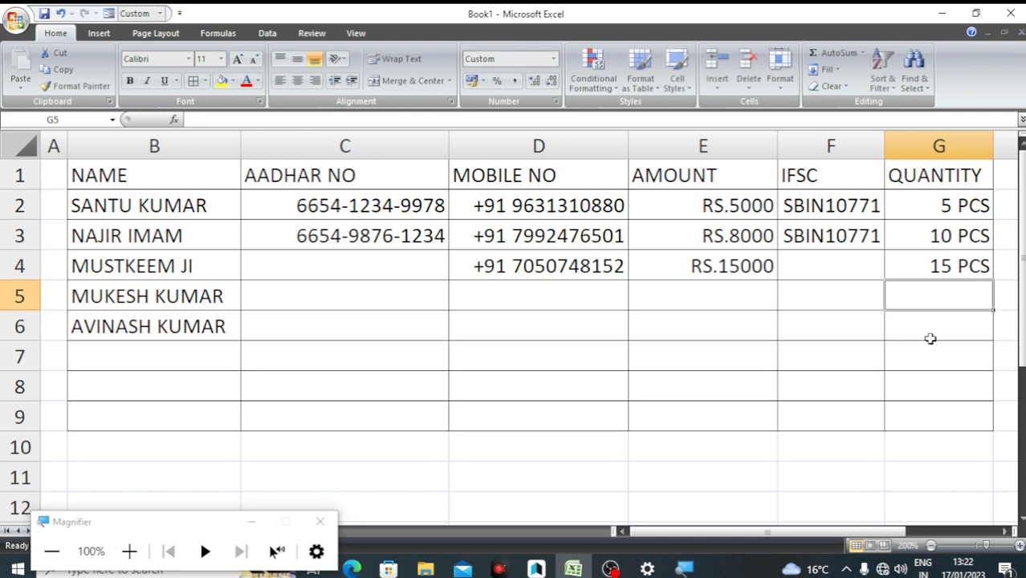
pyautogui.press('alt')
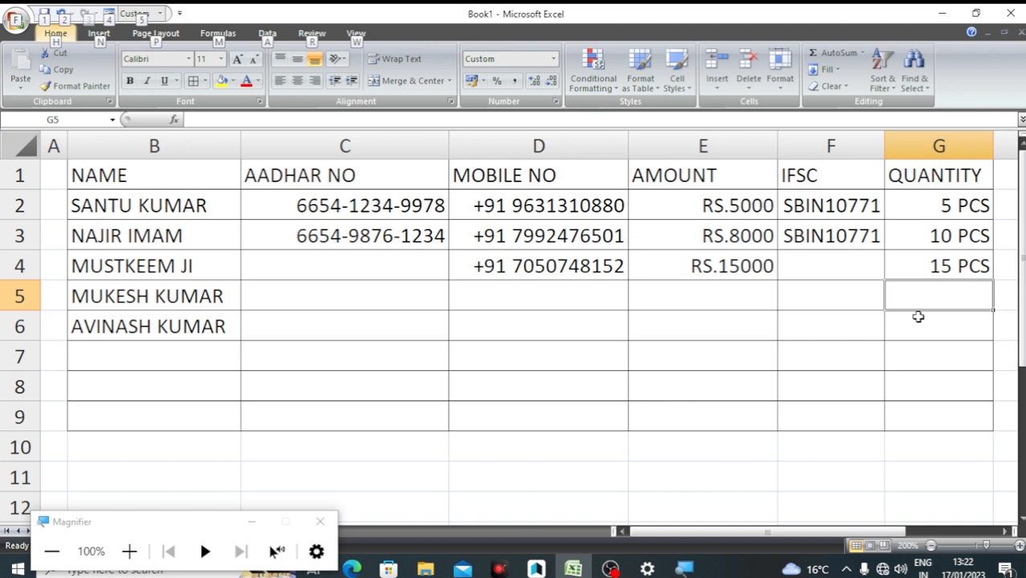
pyautogui.click(917, 386)
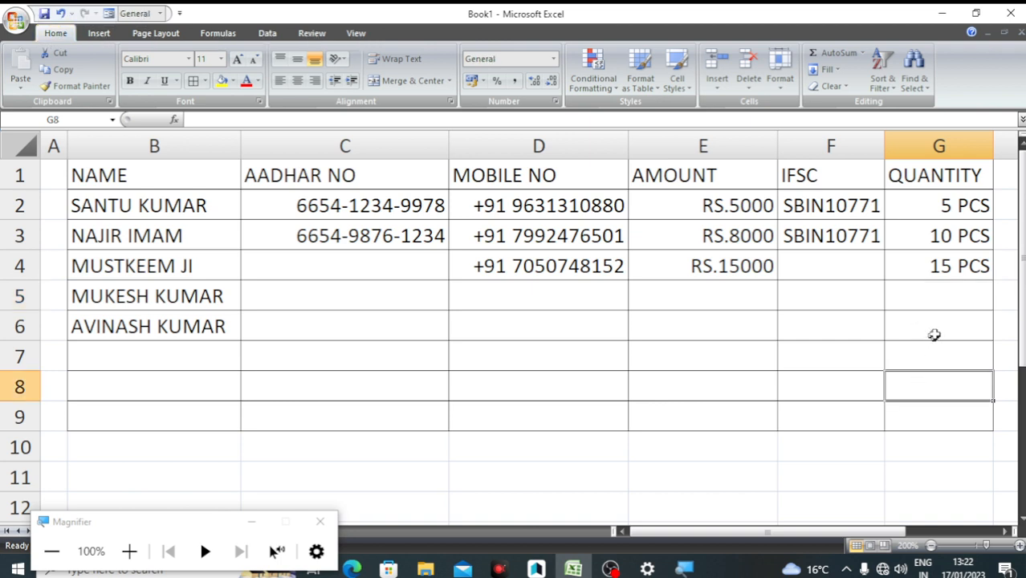
# Put =SUM(G2:G4) in G5 so the quantities total 30 PCS, and verify the formula
pyautogui.click(938, 299)
pyautogui.write('=')
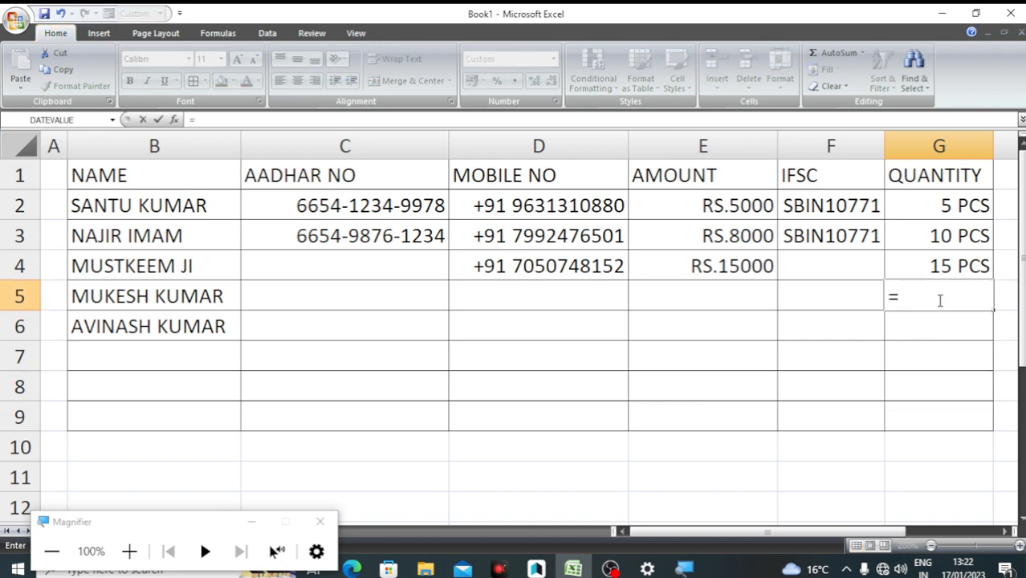
pyautogui.write('SUM(')
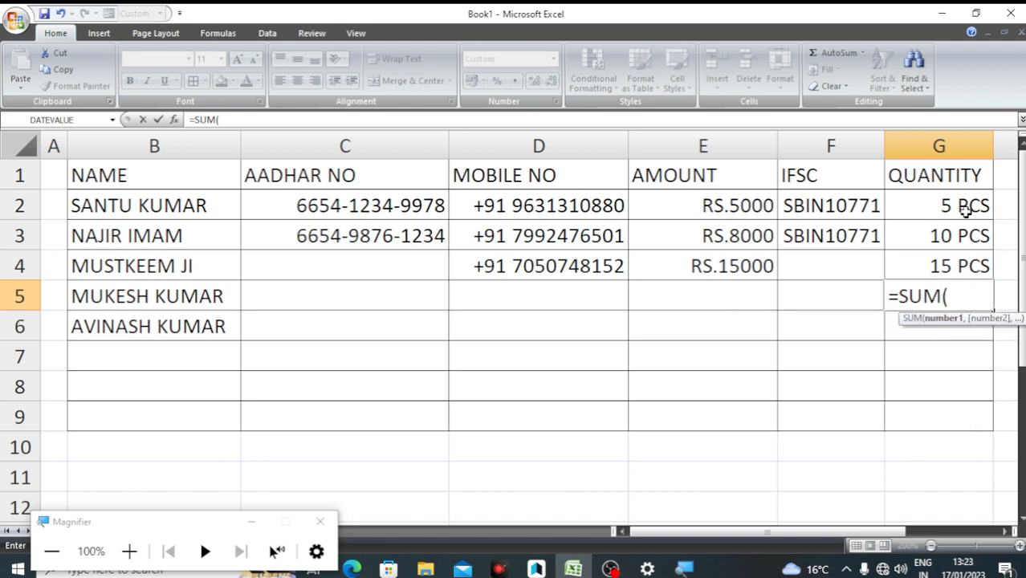
pyautogui.moveTo(961, 210); pyautogui.dragTo(957, 271)
pyautogui.press('Return')
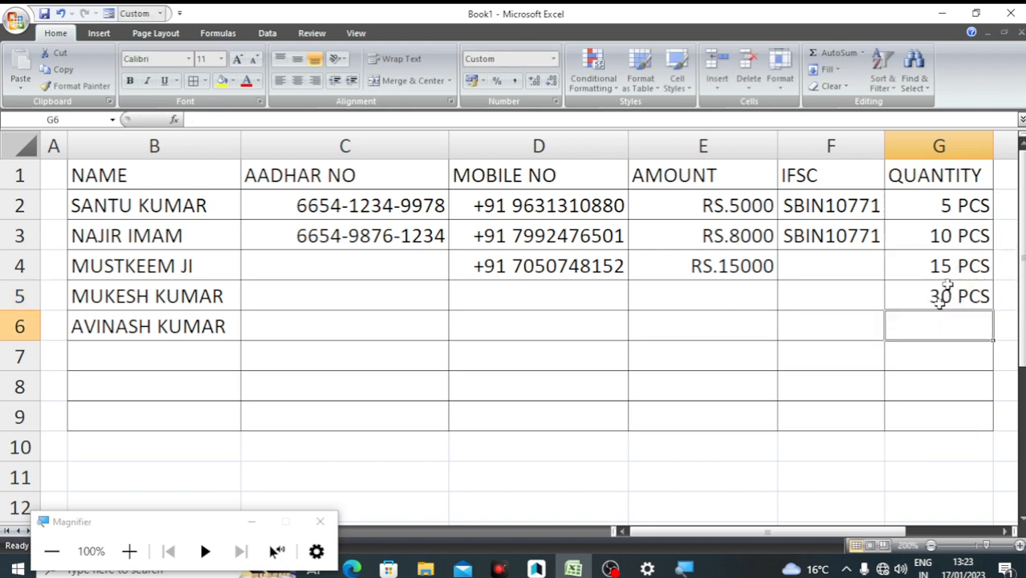
pyautogui.click(944, 298)
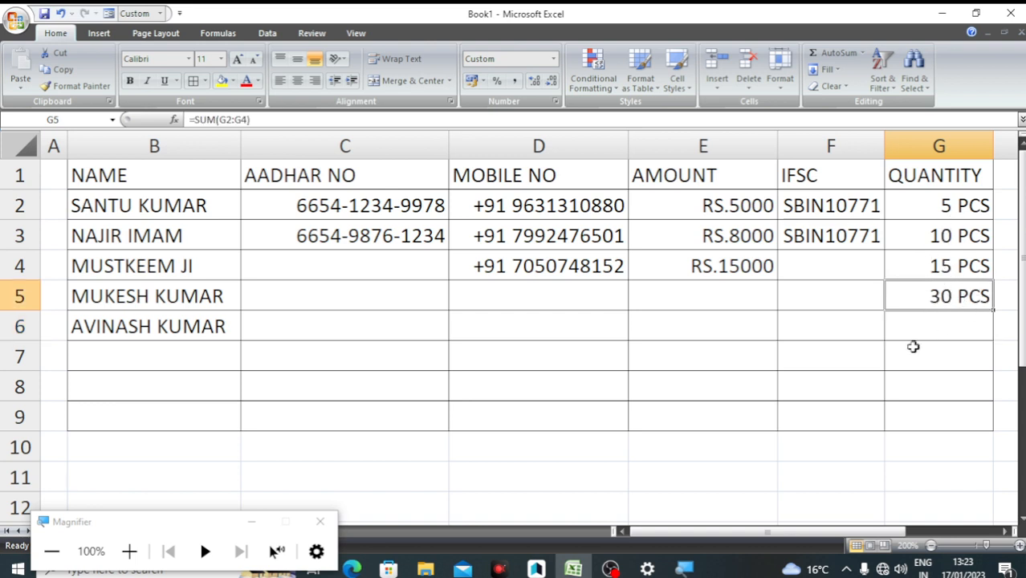
pyautogui.click(735, 393)
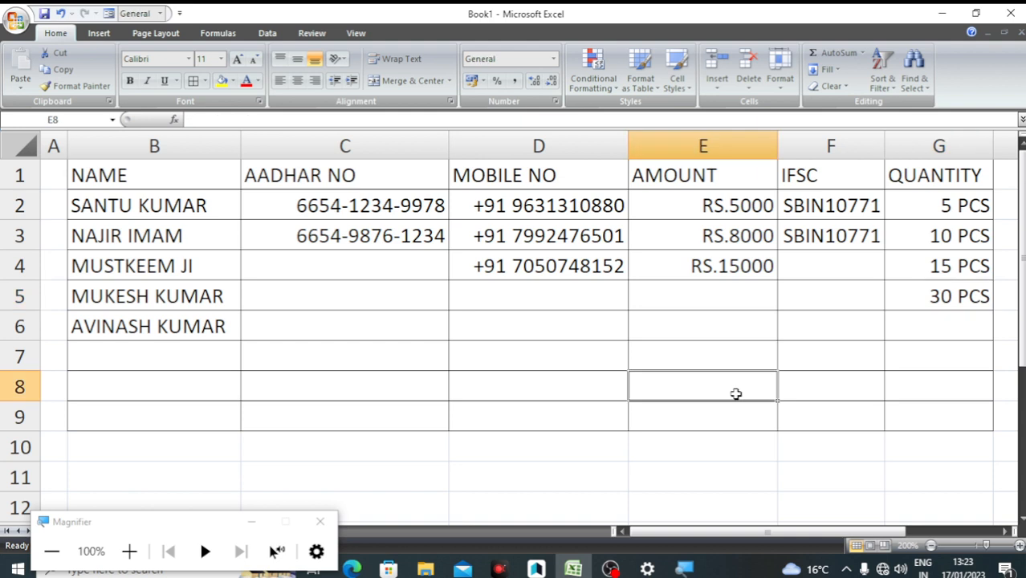